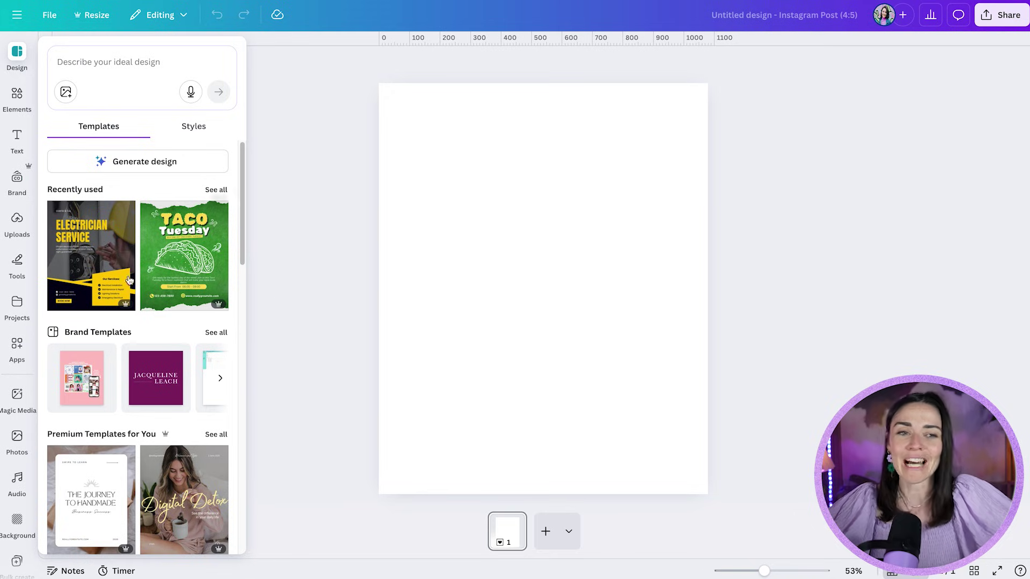
# Search the photo elements for "duck", place the photo of the white duck on grass on the page and delete it
pyautogui.click(17, 96)
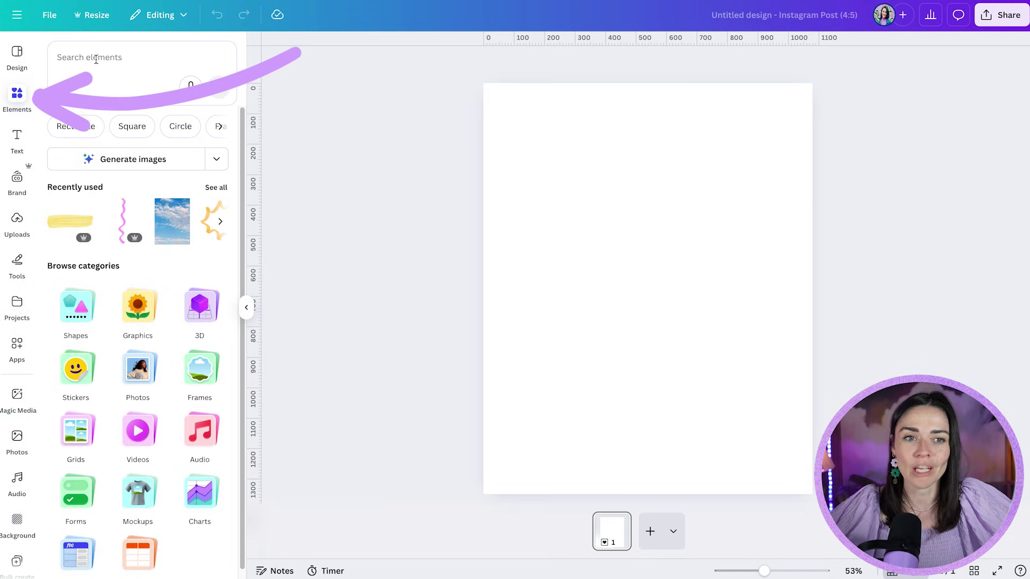
pyautogui.click(97, 56)
pyautogui.write('duck')
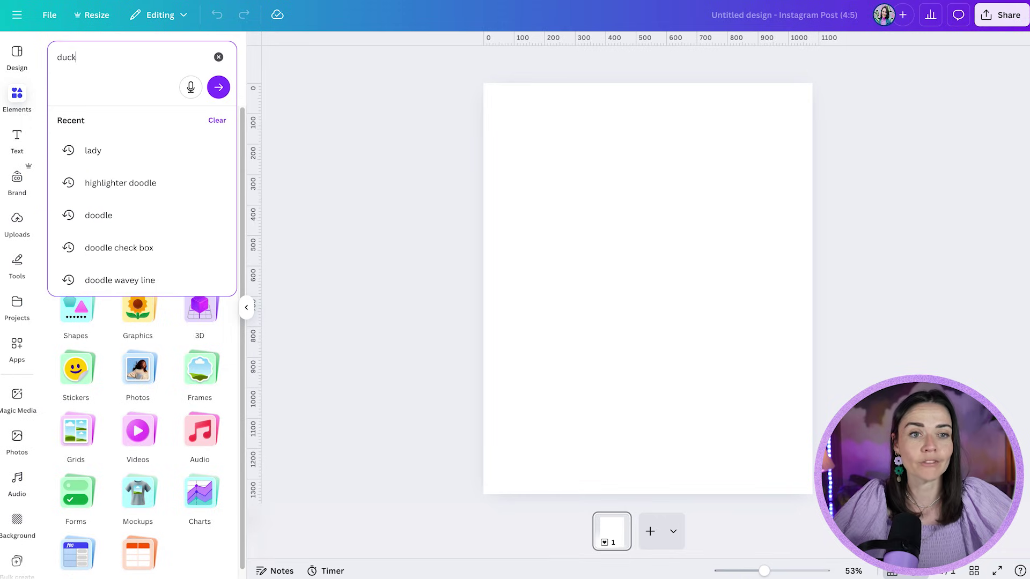
pyautogui.press('Return')
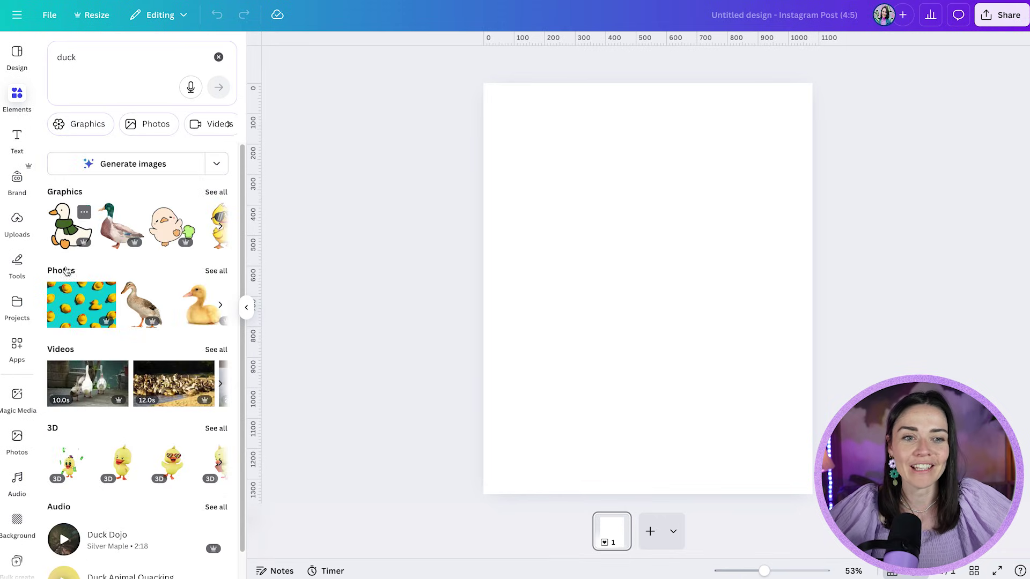
pyautogui.click(211, 272)
pyautogui.scroll(-8, 209, 281)
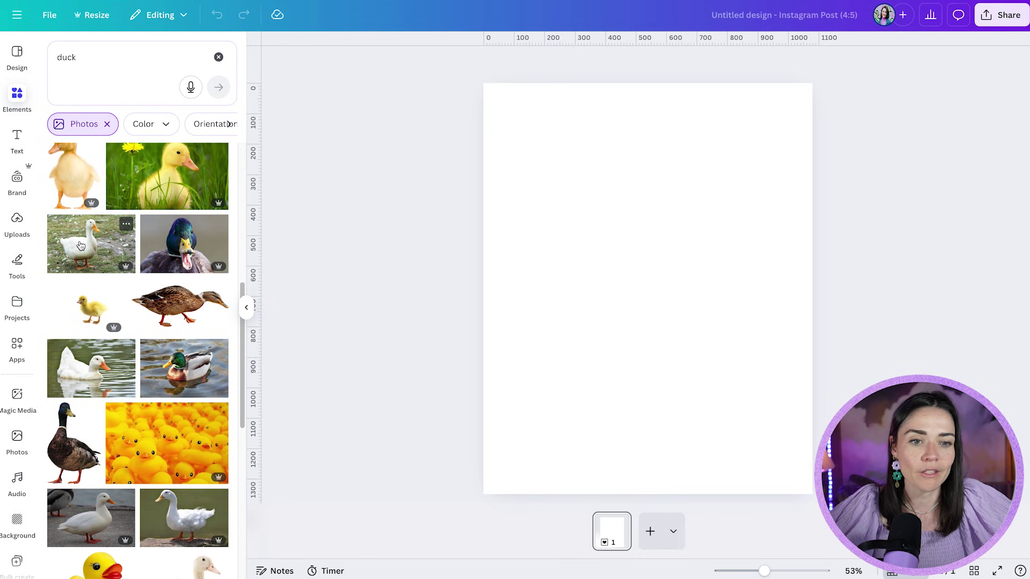
pyautogui.click(83, 234)
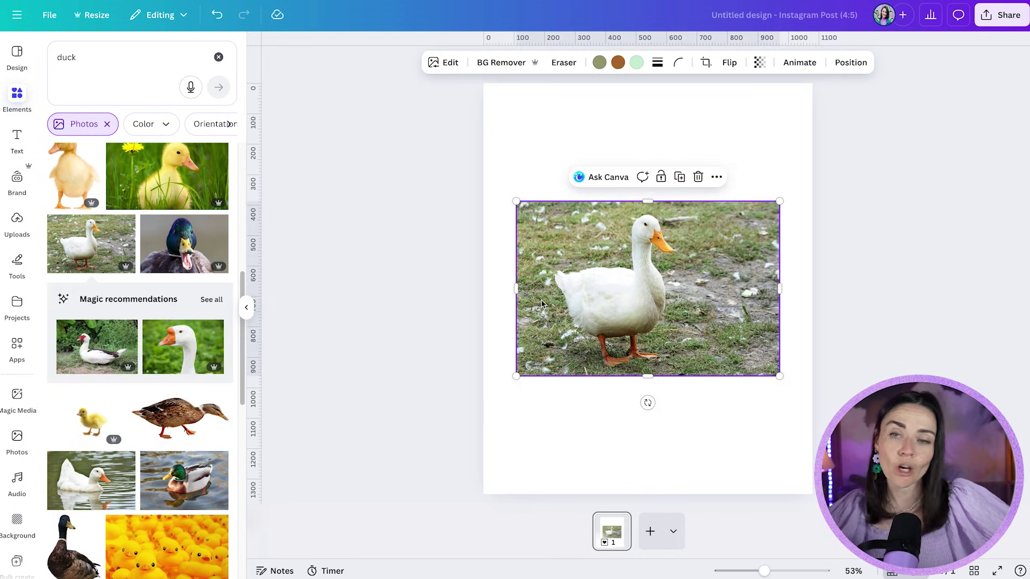
pyautogui.press('Delete')
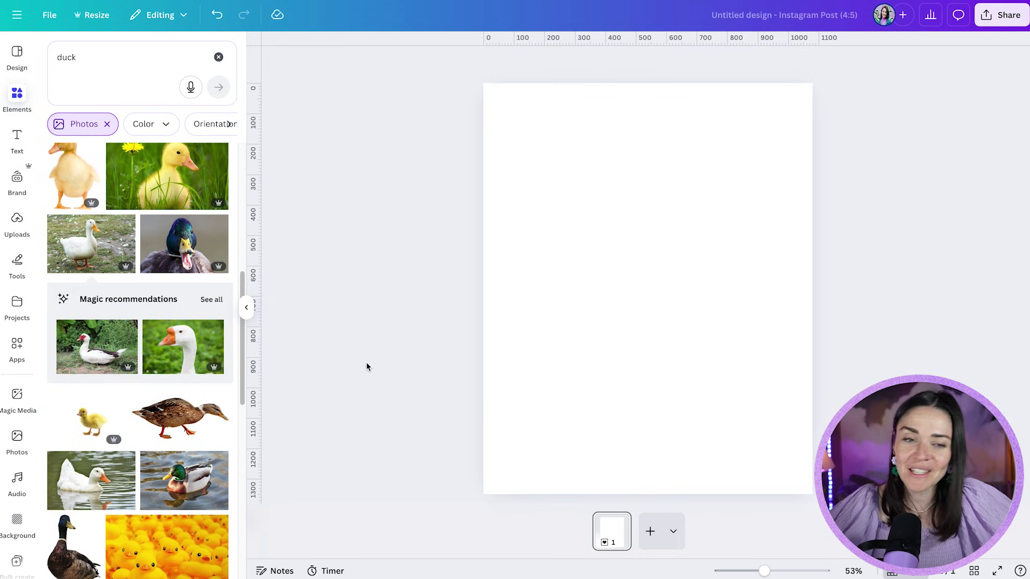
# Find the portrait of the woman sitting on the colorful staircase in the photoshoot folder's images and add it to the page
pyautogui.scroll(-5, 18, 397)
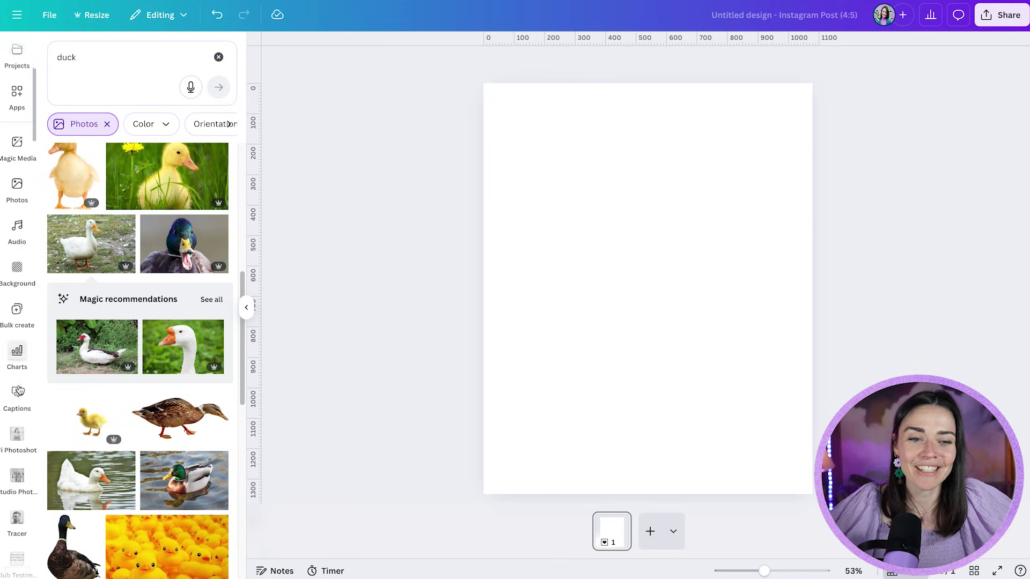
pyautogui.click(17, 434)
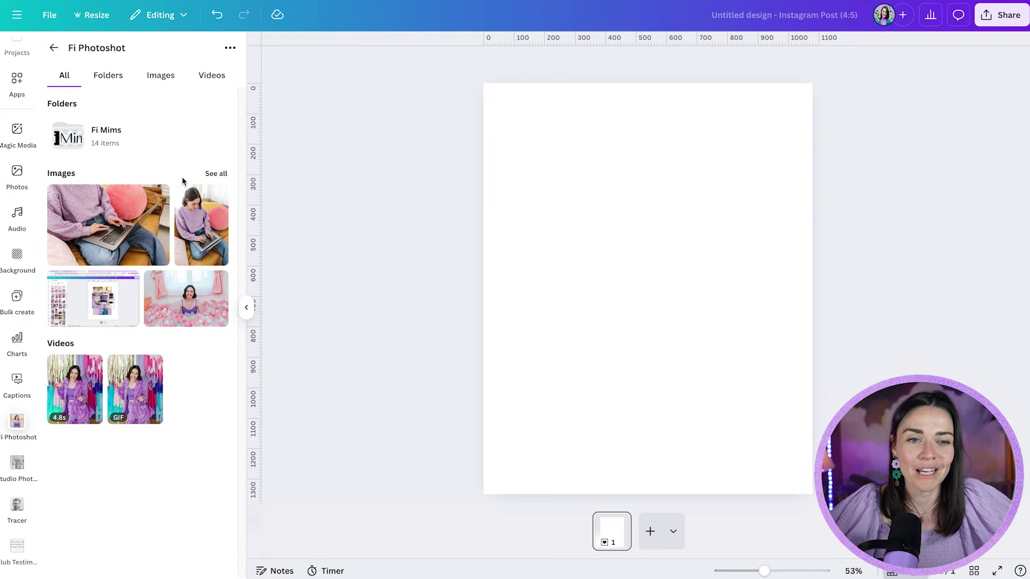
pyautogui.click(224, 174)
pyautogui.scroll(-2, 205, 283)
pyautogui.scroll(-8, 204, 283)
pyautogui.scroll(-2, 194, 336)
pyautogui.scroll(-4, 191, 327)
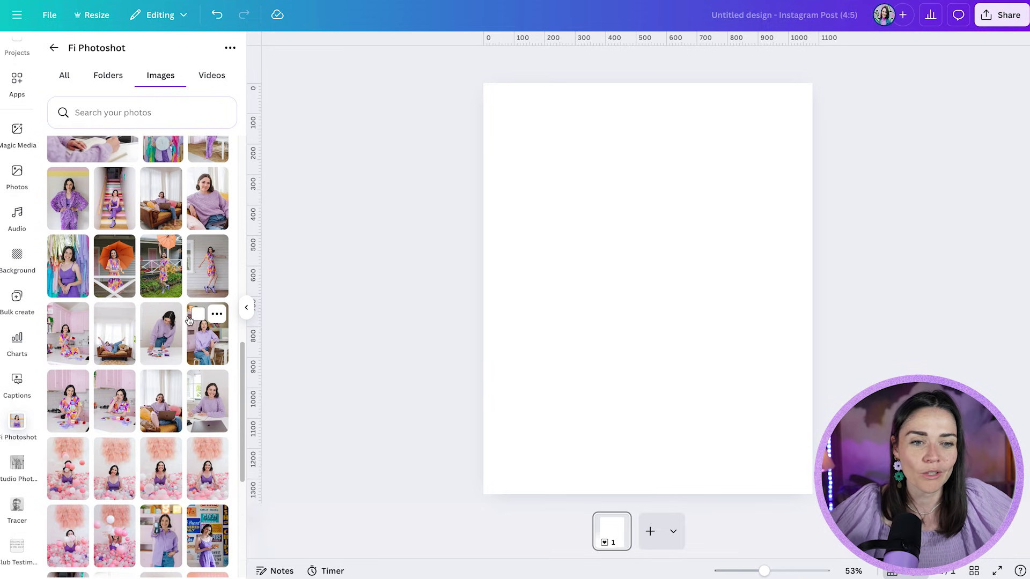
pyautogui.click(114, 209)
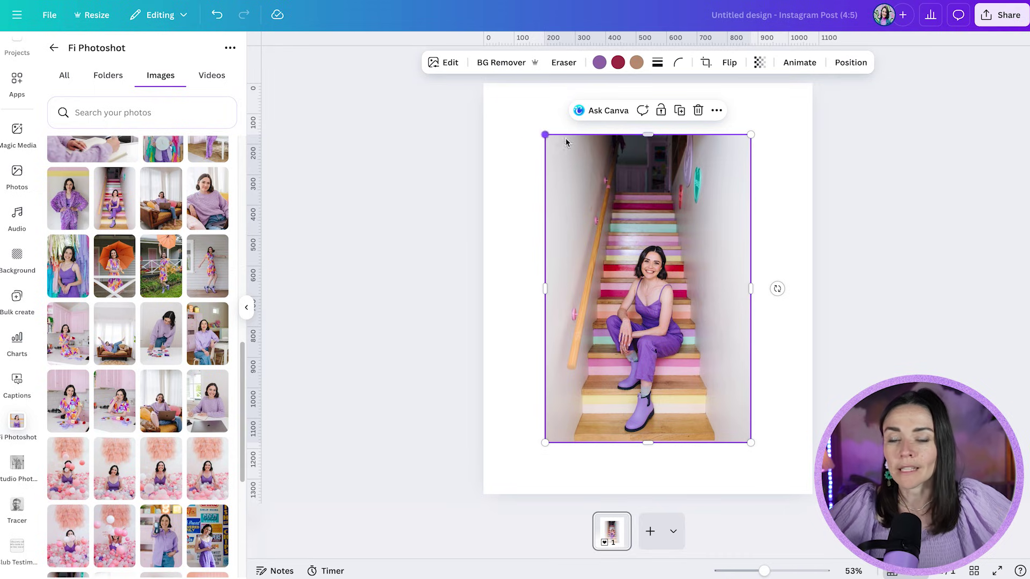
# Crop the top and side of the staircase photo and enlarge it to cover most of the page
pyautogui.moveTo(650, 150); pyautogui.dragTo(651, 204)
pyautogui.moveTo(750, 315); pyautogui.dragTo(730, 315)
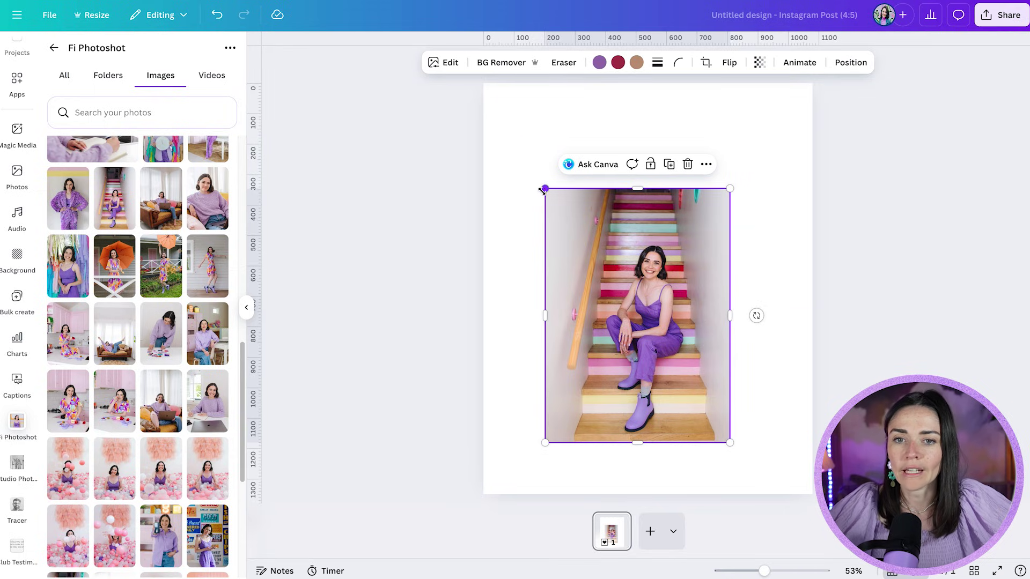
pyautogui.moveTo(545, 188)
pyautogui.mouseDown()
pyautogui.moveTo(551, 198)
pyautogui.moveTo(535, 177)
pyautogui.mouseUp()
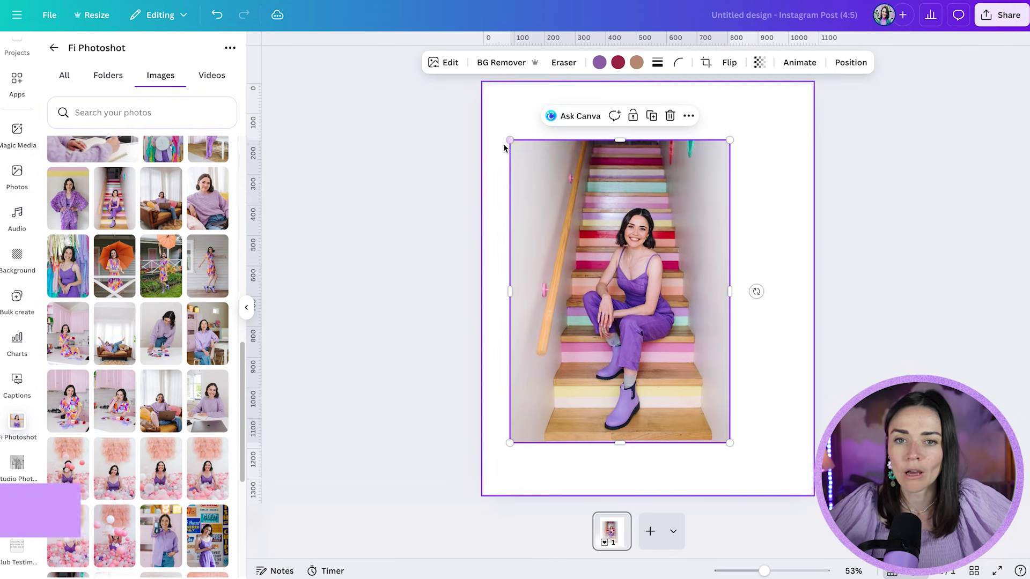
pyautogui.moveTo(506, 145); pyautogui.dragTo(533, 178)
pyautogui.moveTo(729, 442); pyautogui.dragTo(775, 494)
pyautogui.moveTo(720, 408); pyautogui.dragTo(700, 329)
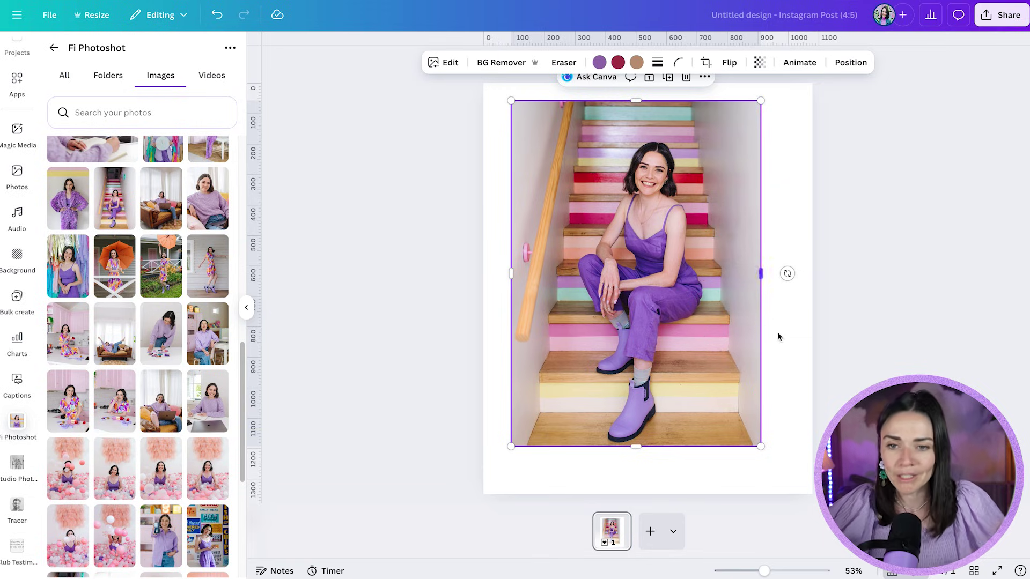
pyautogui.moveTo(761, 274); pyautogui.dragTo(770, 274)
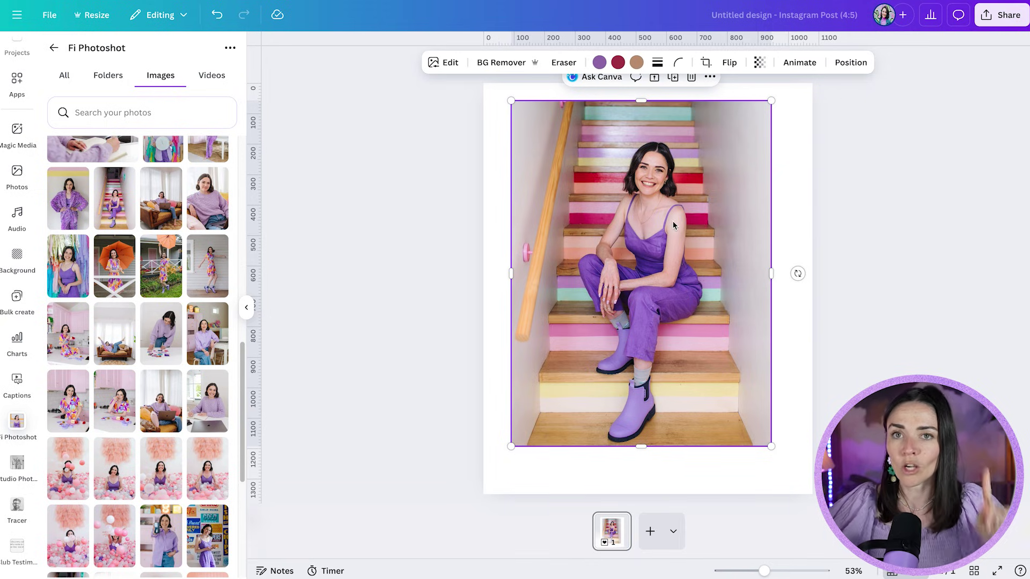
# Use Magic Grab to separate the seated woman from the staircase background
pyautogui.click(446, 63)
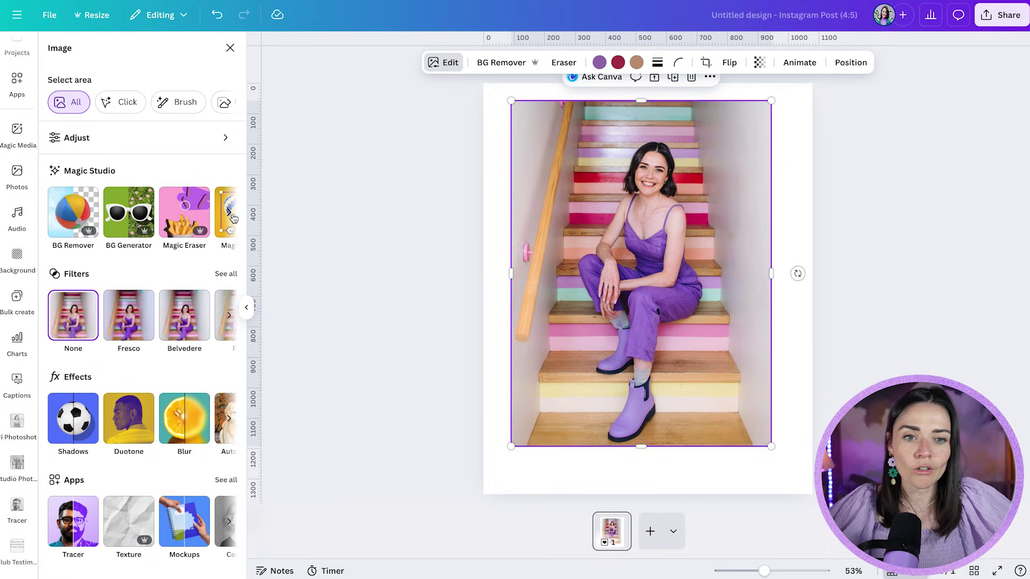
pyautogui.click(231, 215)
pyautogui.click(83, 213)
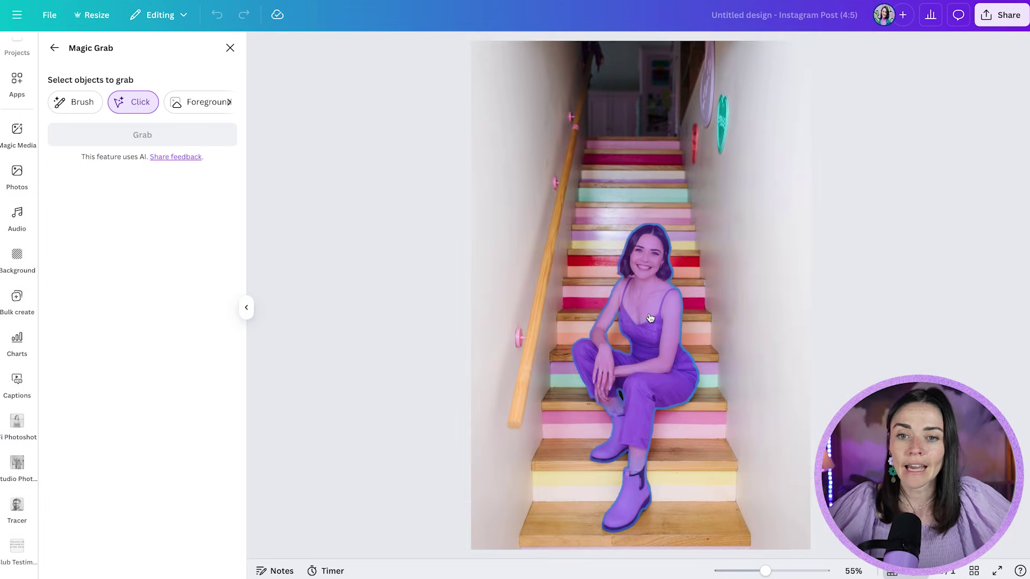
pyautogui.click(641, 286)
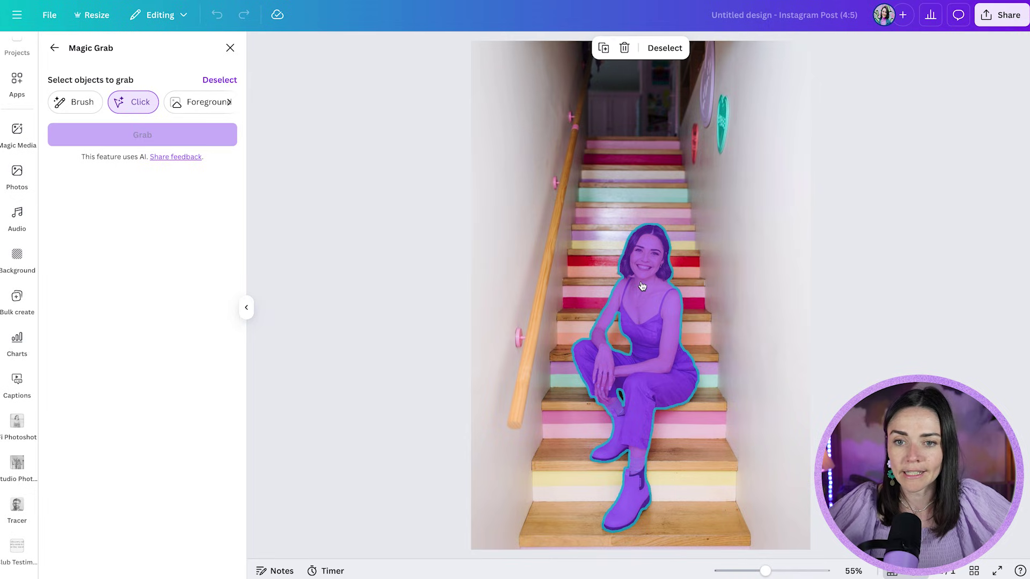
pyautogui.click(165, 138)
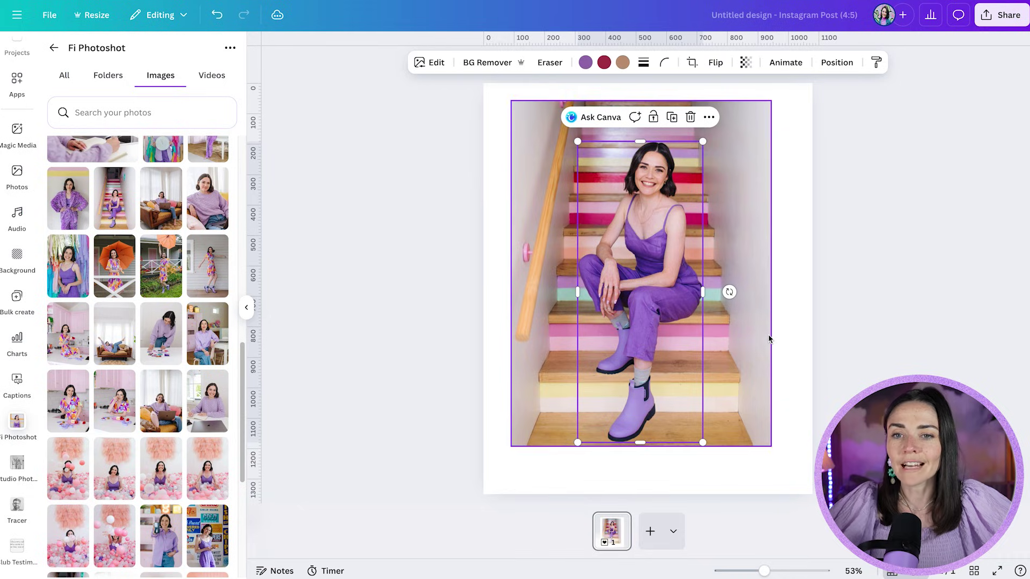
# Try moving the grabbed woman beside the staircase and back, and undo both moves
pyautogui.moveTo(639, 276); pyautogui.dragTo(771, 289)
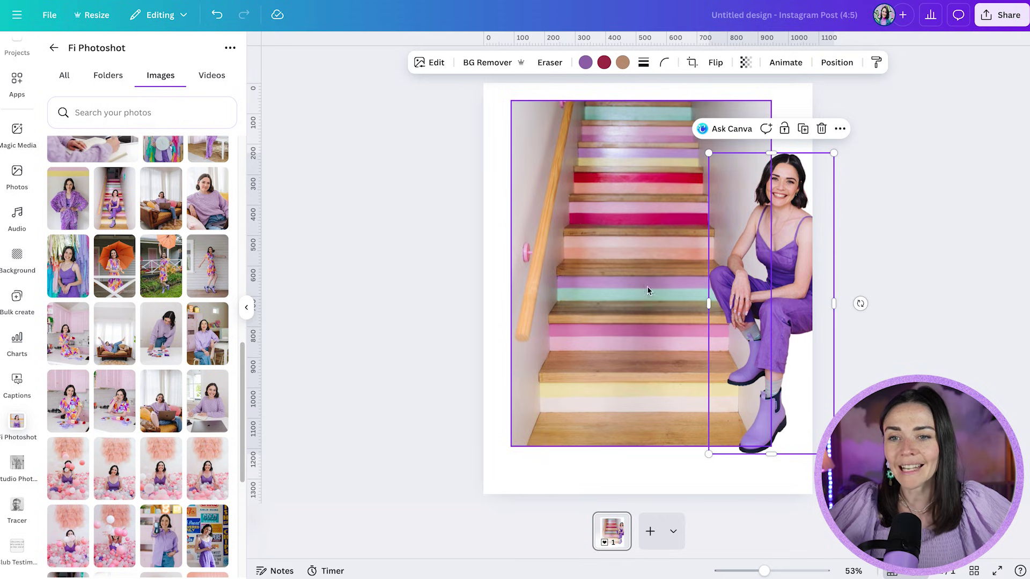
pyautogui.moveTo(783, 271); pyautogui.dragTo(644, 262)
pyautogui.hotkey('ctrl', 'z')
pyautogui.hotkey('ctrl', 'z')
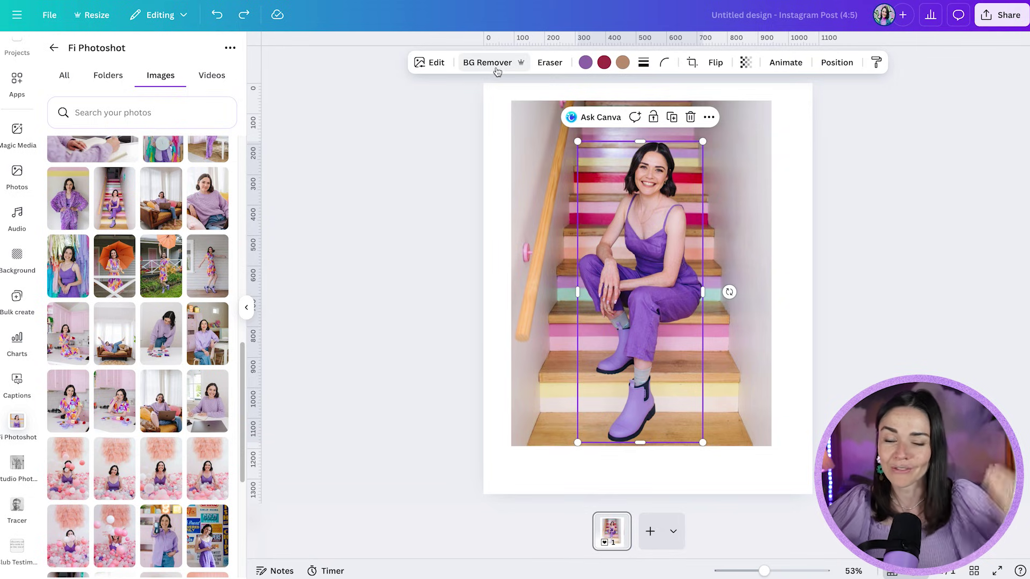
# Enlarge the cutout and the background together past the page width, and extend the background to the page's top edge
pyautogui.click(443, 248)
pyautogui.moveTo(444, 249); pyautogui.dragTo(635, 280)
pyautogui.moveTo(740, 430); pyautogui.dragTo(874, 515)
pyautogui.moveTo(634, 291); pyautogui.dragTo(622, 324)
pyautogui.click(622, 324)
pyautogui.click(798, 209)
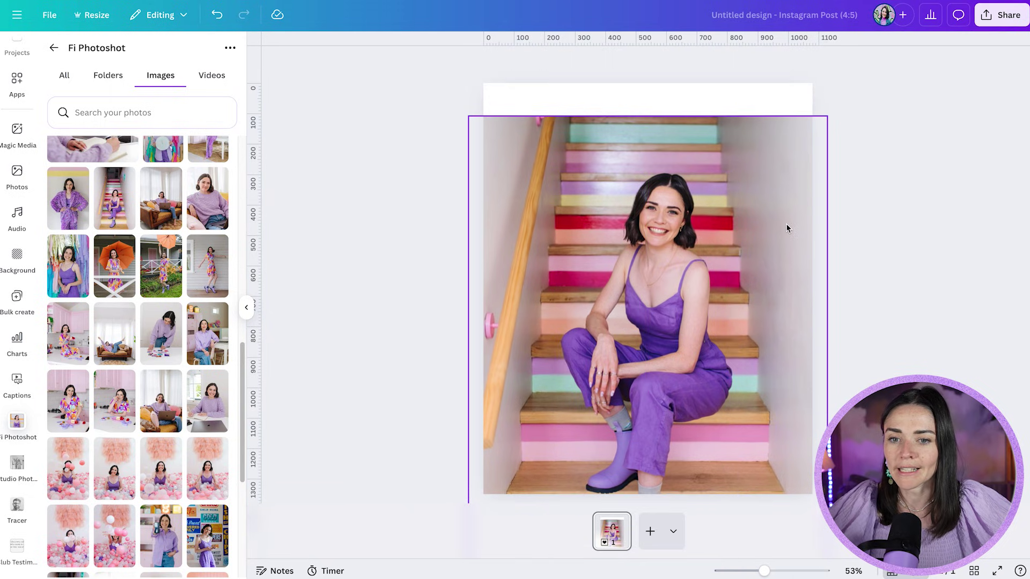
pyautogui.moveTo(648, 115); pyautogui.dragTo(649, 84)
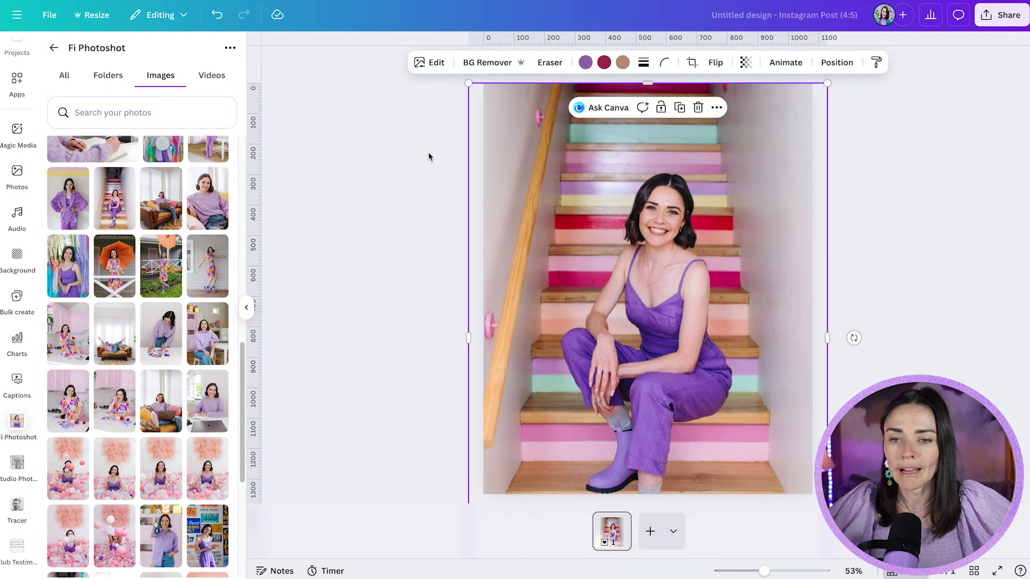
pyautogui.click(393, 181)
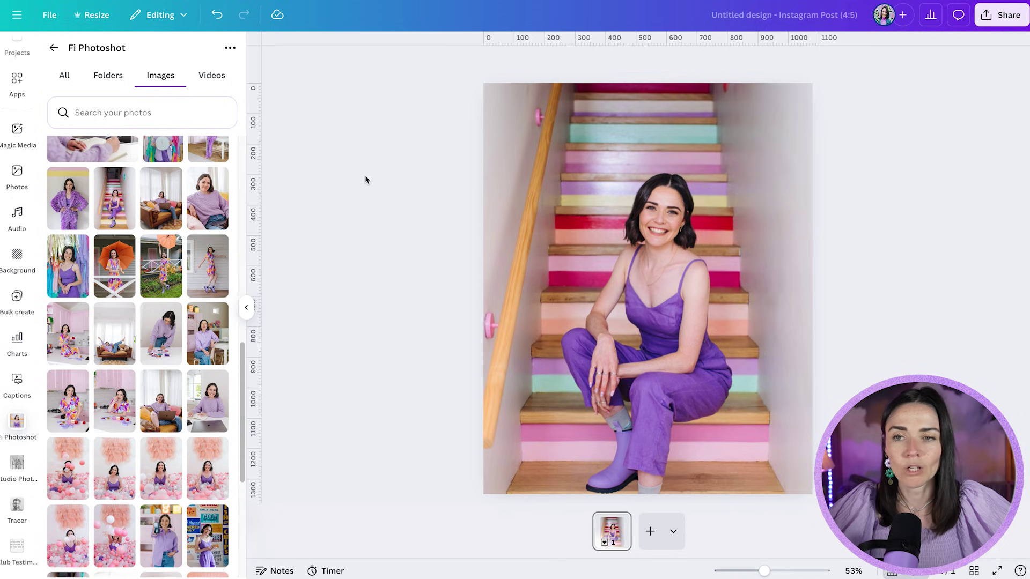
# Add a text box reading "BIG TEXT", enlarge it to size 152 and place it across the top of the woman's head
pyautogui.press('t')
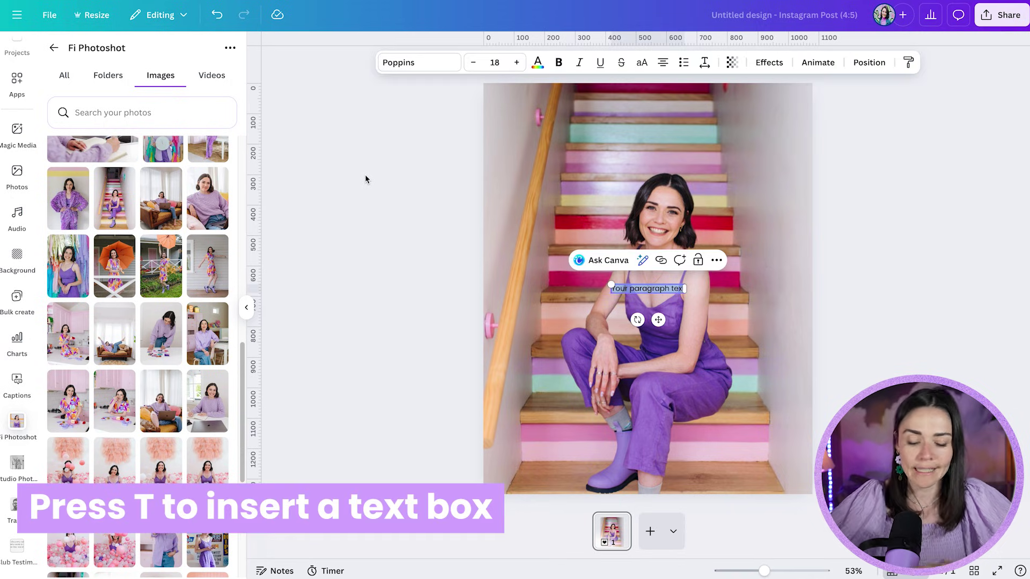
pyautogui.write('BIG TEXT')
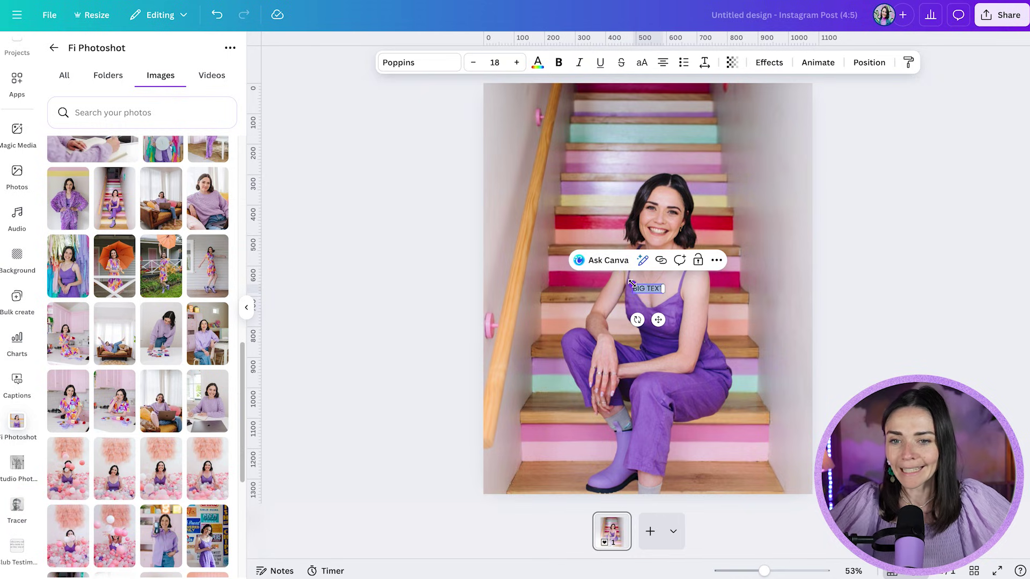
pyautogui.moveTo(633, 285); pyautogui.dragTo(415, 193)
pyautogui.moveTo(535, 252); pyautogui.dragTo(636, 163)
# Set the "BIG TEXT" heading to Poppins ExtraBold with a letter spacing of -50
pyautogui.click(424, 62)
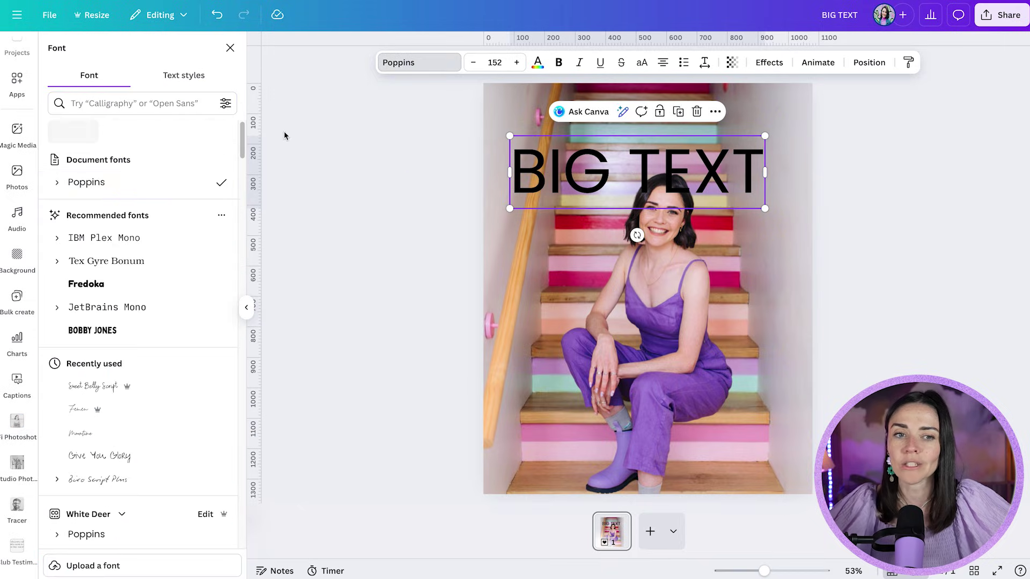
pyautogui.click(53, 184)
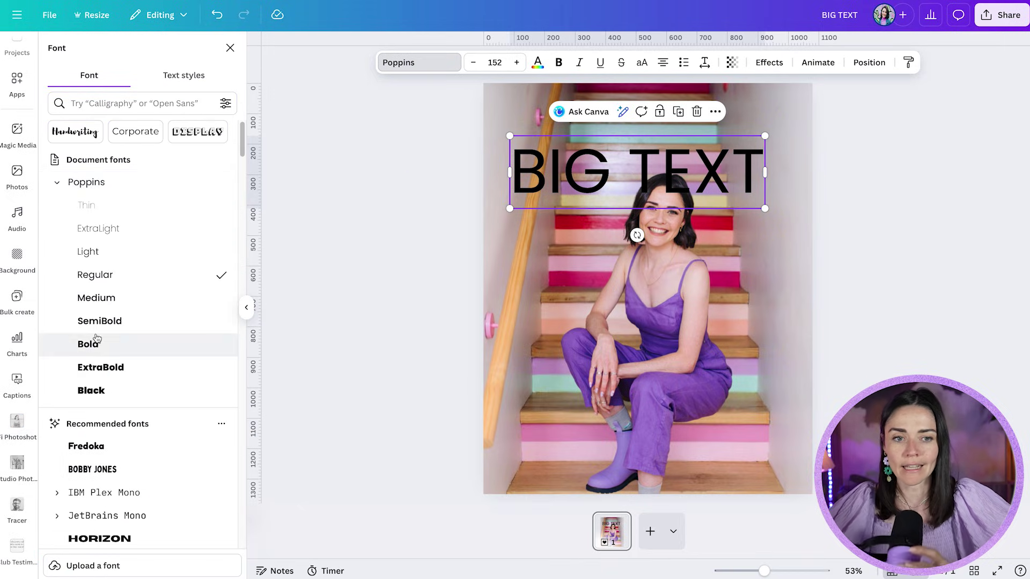
pyautogui.click(117, 369)
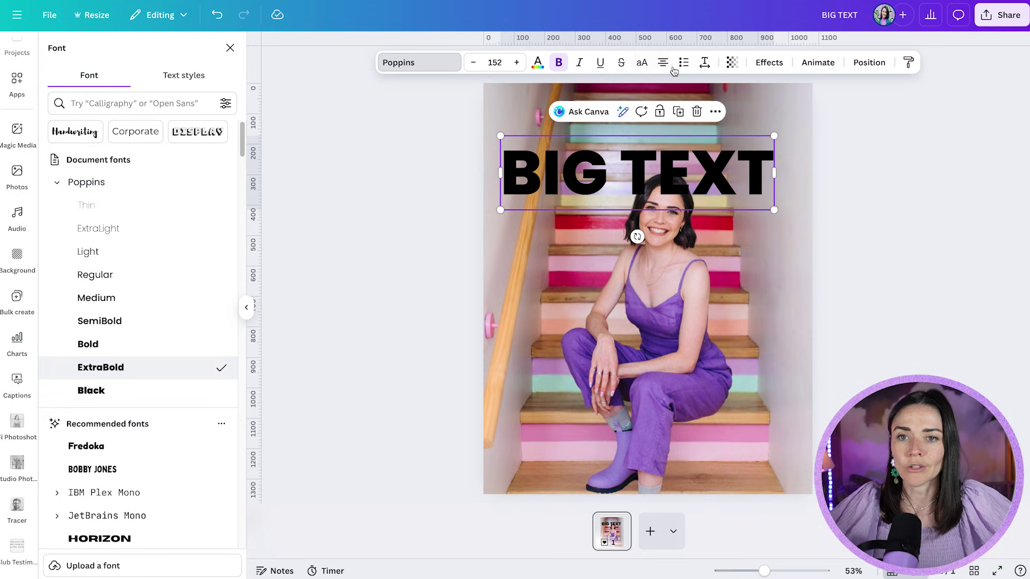
pyautogui.click(704, 62)
pyautogui.click(766, 109)
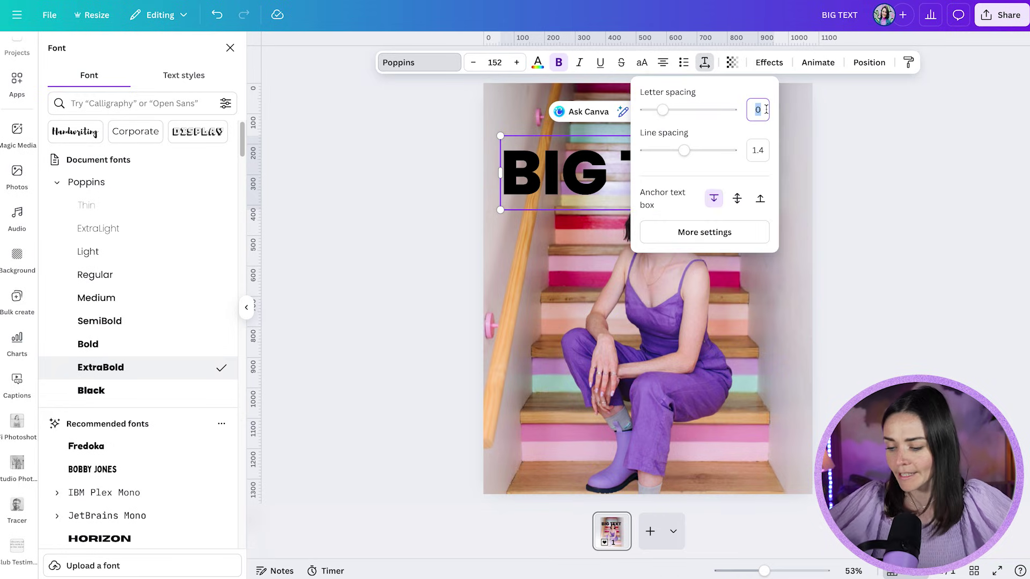
pyautogui.write('-50')
# Color the "BIG TEXT" heading white and enlarge it to size 178, centered horizontally on the page
pyautogui.click(538, 62)
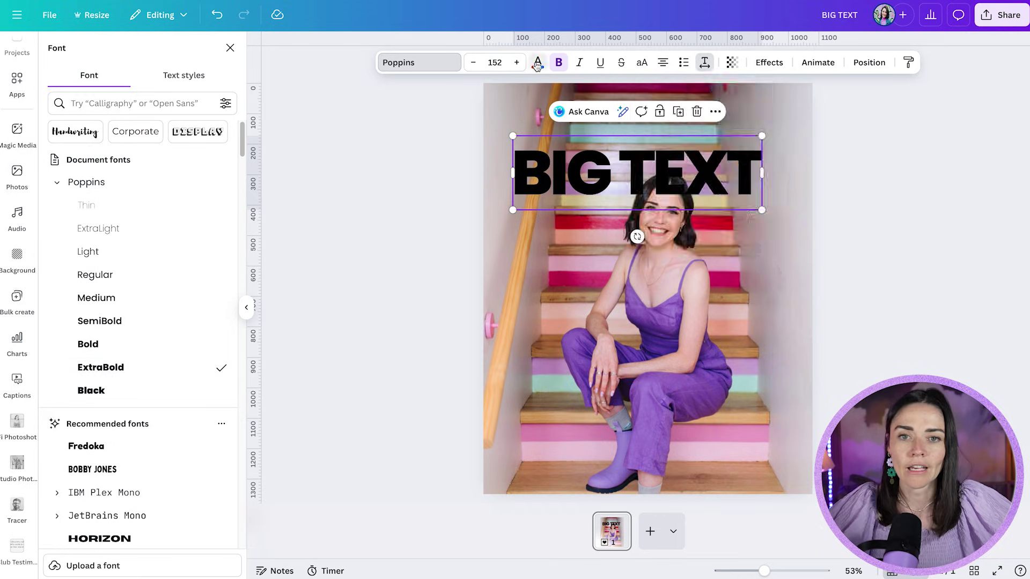
pyautogui.click(191, 308)
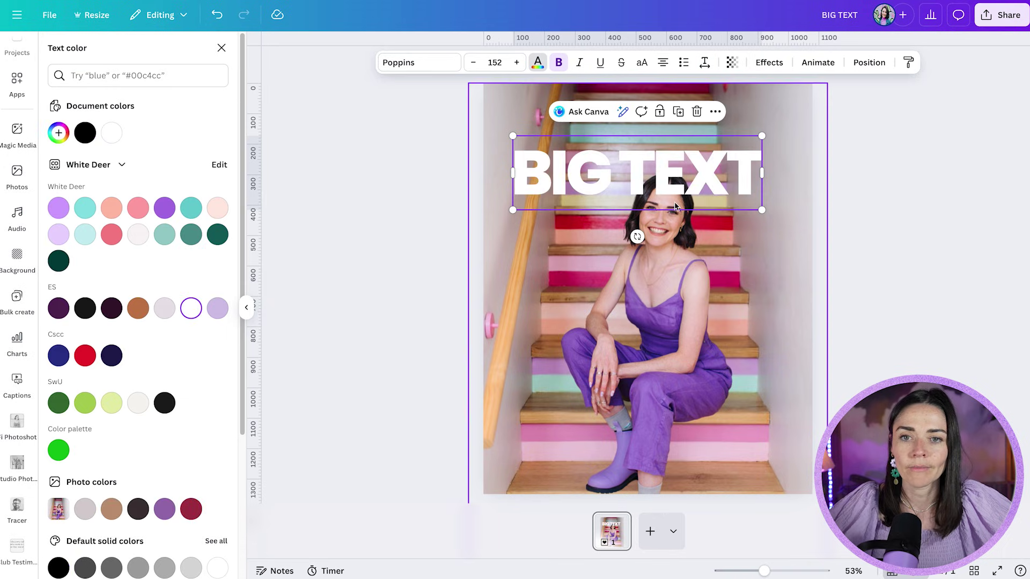
pyautogui.moveTo(763, 136); pyautogui.dragTo(771, 157)
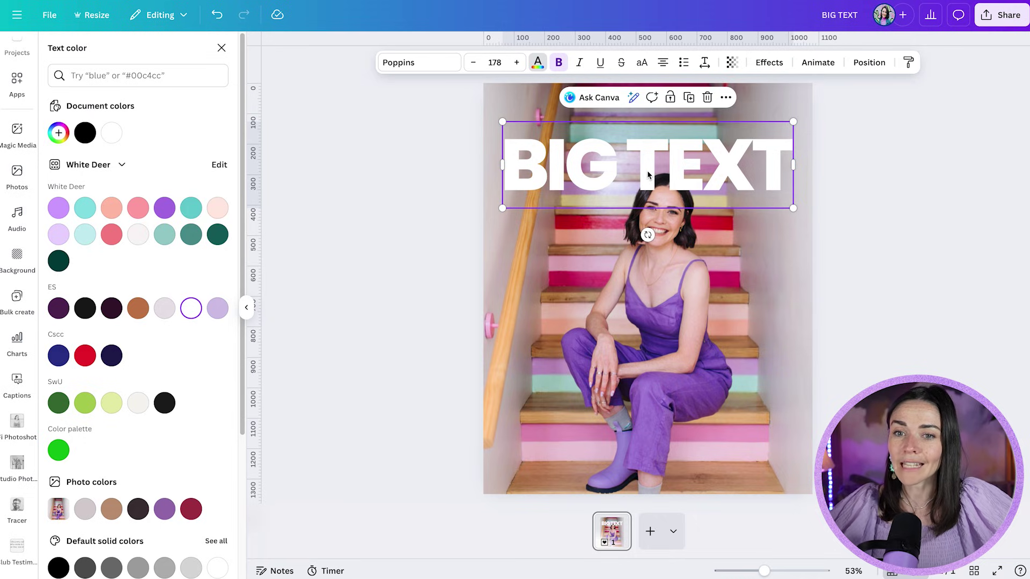
# Send the "BIG TEXT" heading one layer backward behind the woman's cutout, and bring it forward again
pyautogui.click(870, 62)
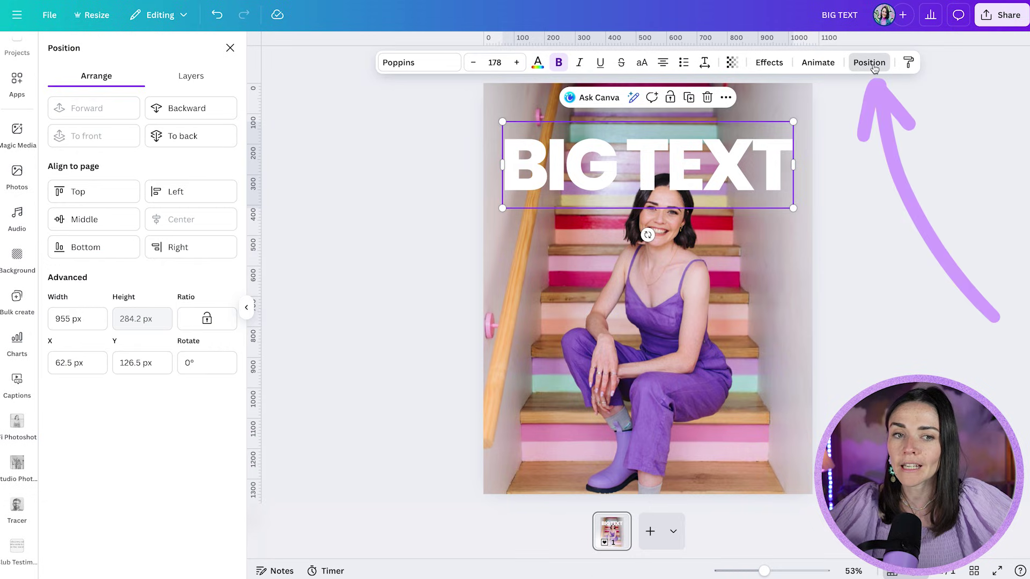
pyautogui.click(205, 114)
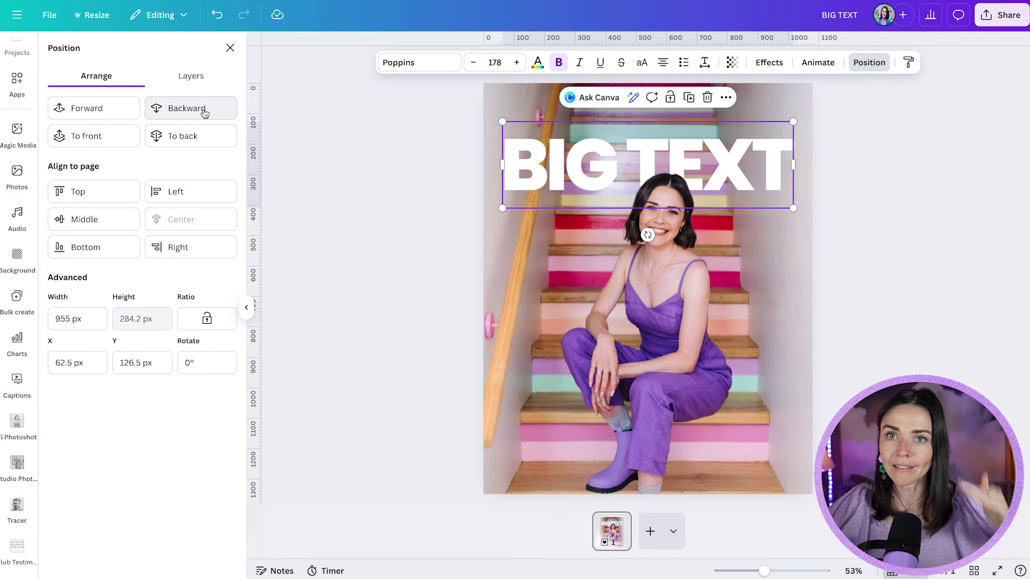
pyautogui.click(103, 115)
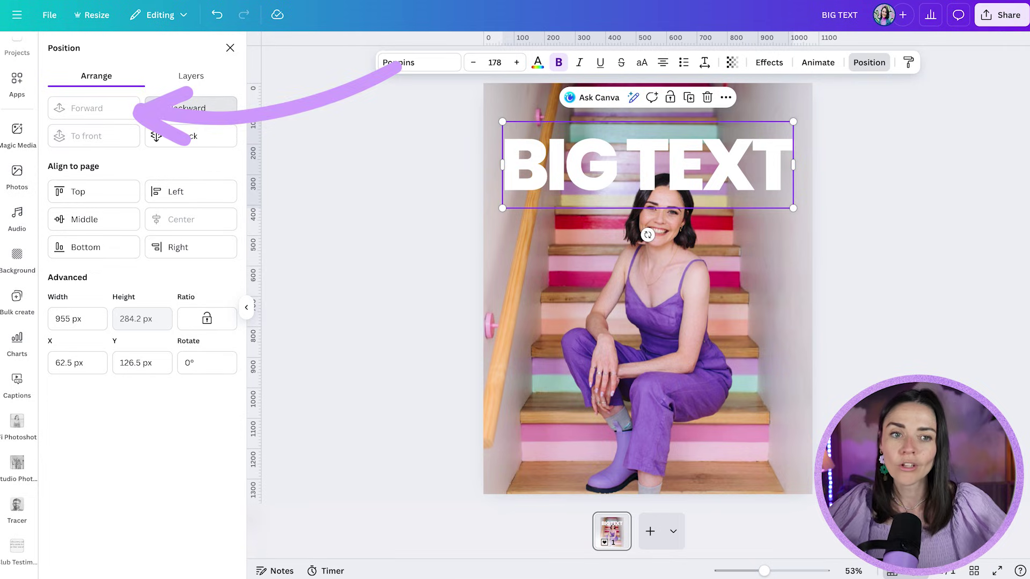
# Send the "BIG TEXT" heading backward and arrange the layers so the woman's cutout sits in front of it
pyautogui.click(172, 108)
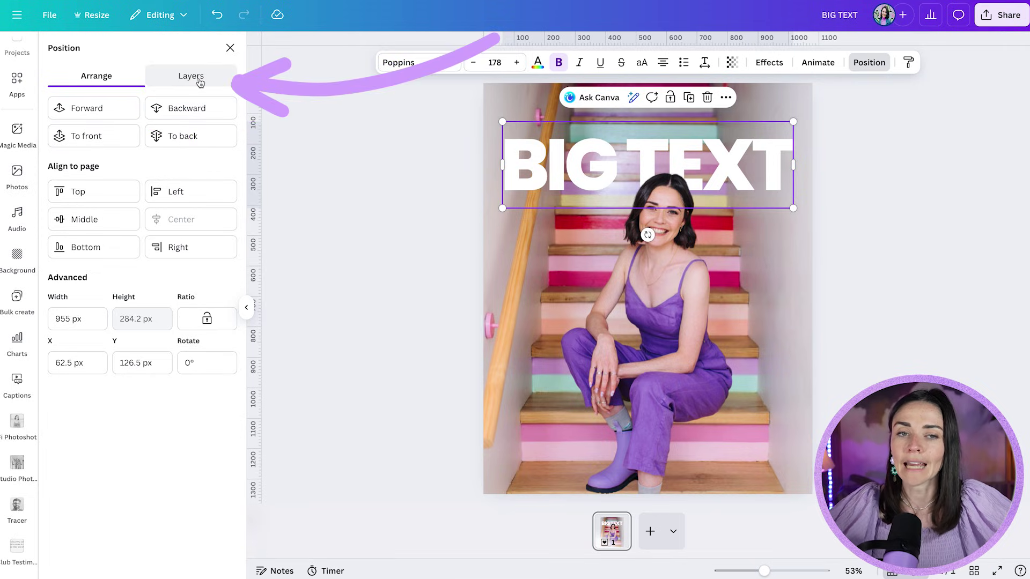
pyautogui.click(196, 83)
pyautogui.moveTo(146, 147); pyautogui.dragTo(164, 204)
pyautogui.moveTo(162, 147); pyautogui.dragTo(172, 202)
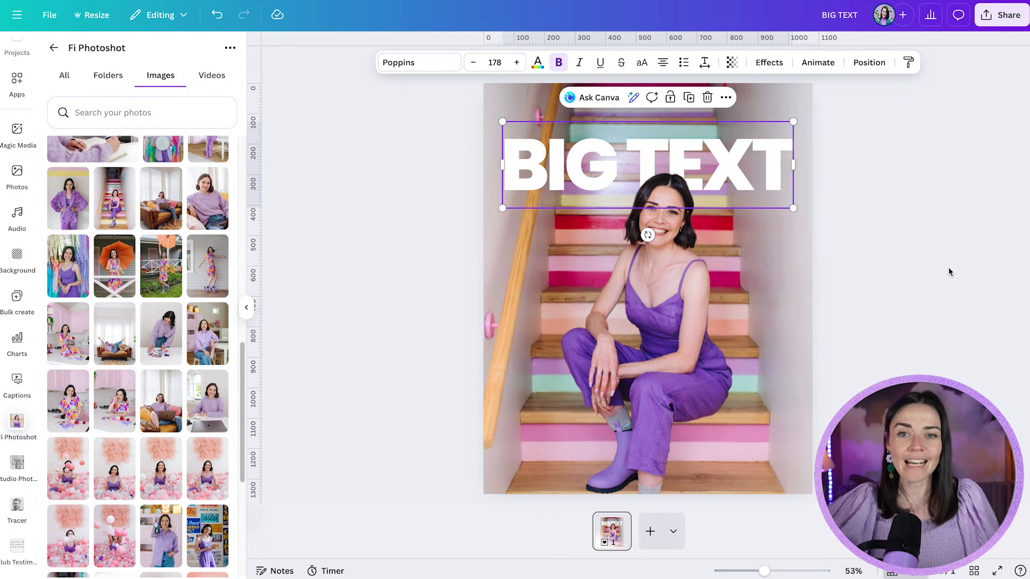
pyautogui.click(946, 273)
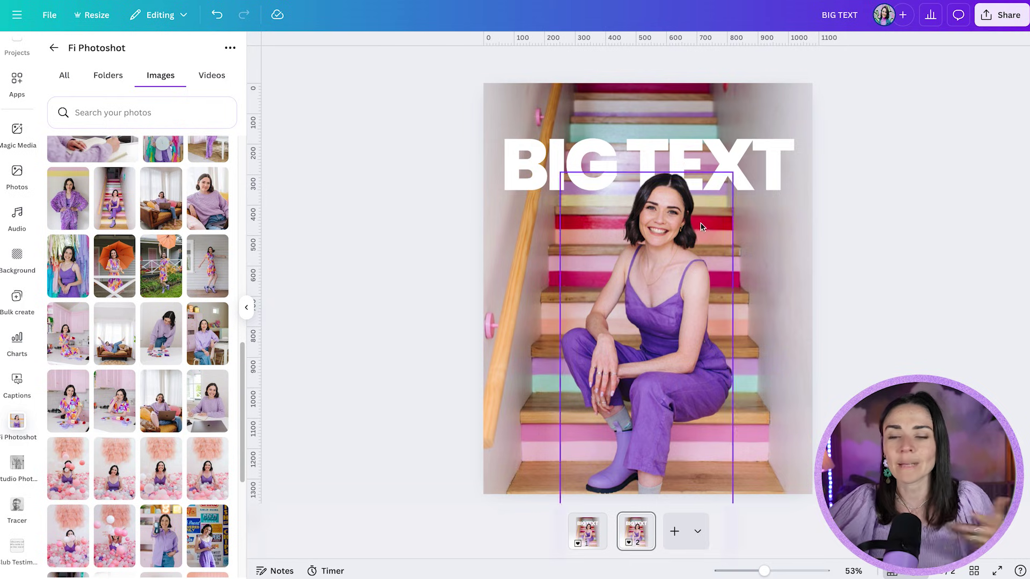
# Add the uploaded screenshot of client message bubbles to the second page and place it over the heading beside the woman
pyautogui.moveTo(0, 313); pyautogui.dragTo(166, 251)
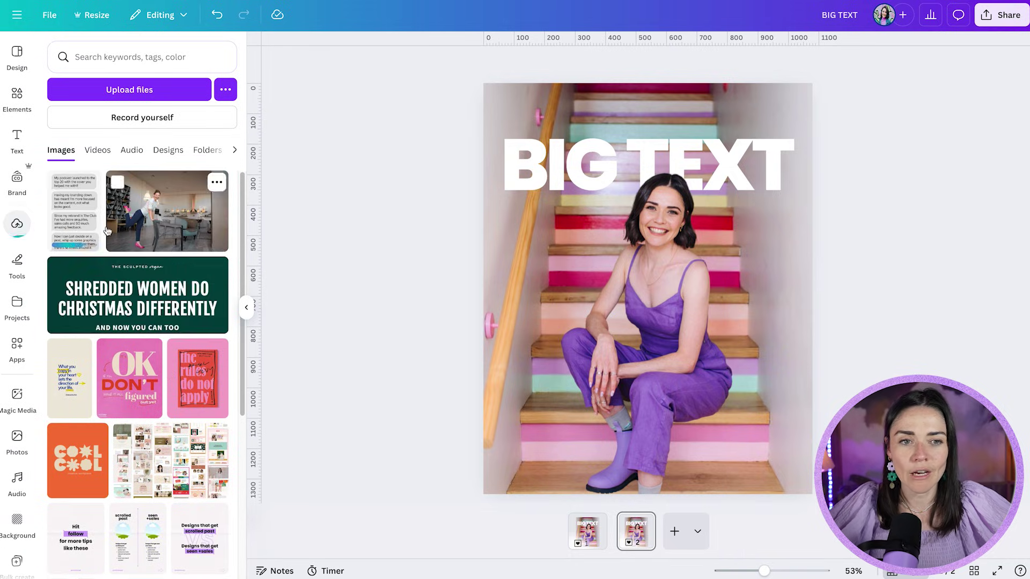
pyautogui.click(80, 231)
pyautogui.moveTo(614, 257); pyautogui.dragTo(564, 281)
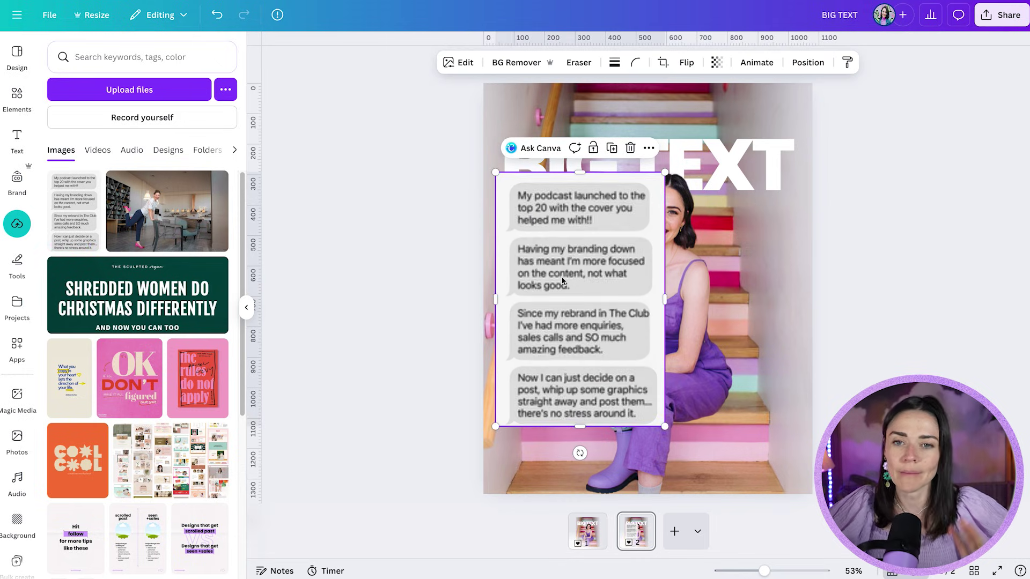
pyautogui.moveTo(646, 224); pyautogui.dragTo(617, 205)
# Delete the "BIG TEXT" heading from the second page and shrink the client messages image beside the woman's face
pyautogui.click(756, 146)
pyautogui.press('Delete')
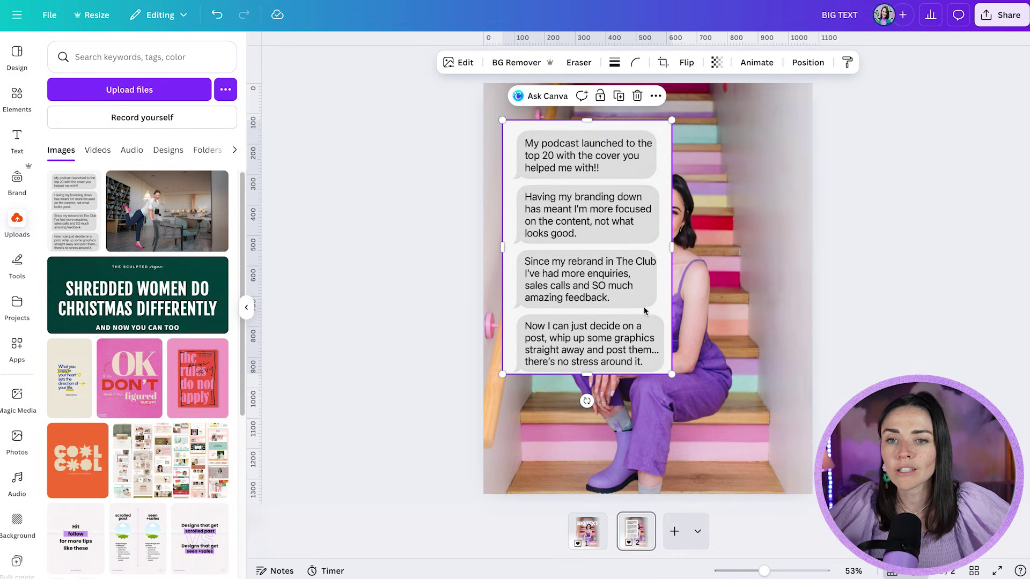
pyautogui.moveTo(673, 377); pyautogui.dragTo(630, 311)
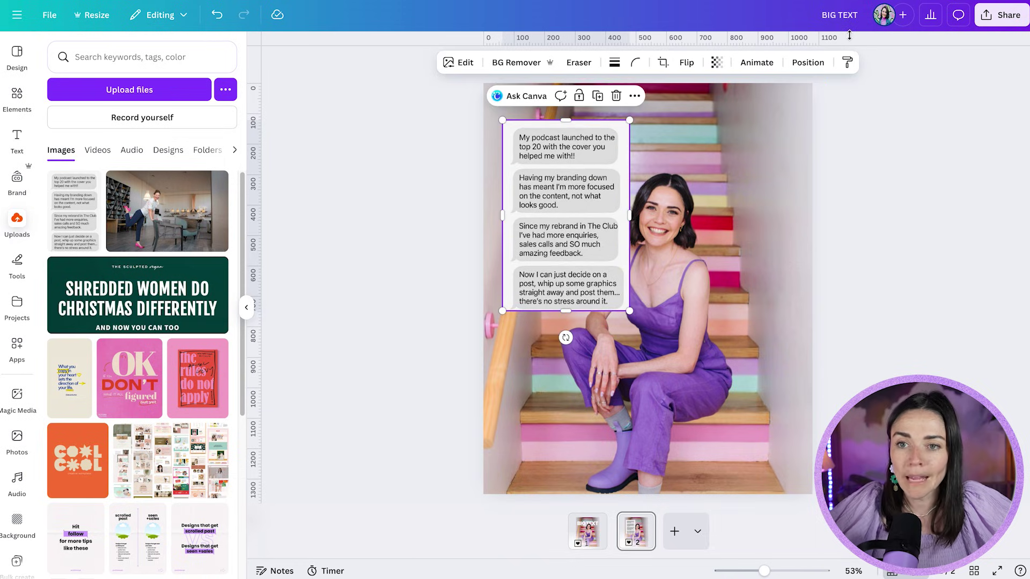
# Move the client messages image behind the woman's cutout and shift the cutout slightly to the right
pyautogui.click(809, 63)
pyautogui.moveTo(184, 159); pyautogui.dragTo(184, 188)
pyautogui.click(685, 333)
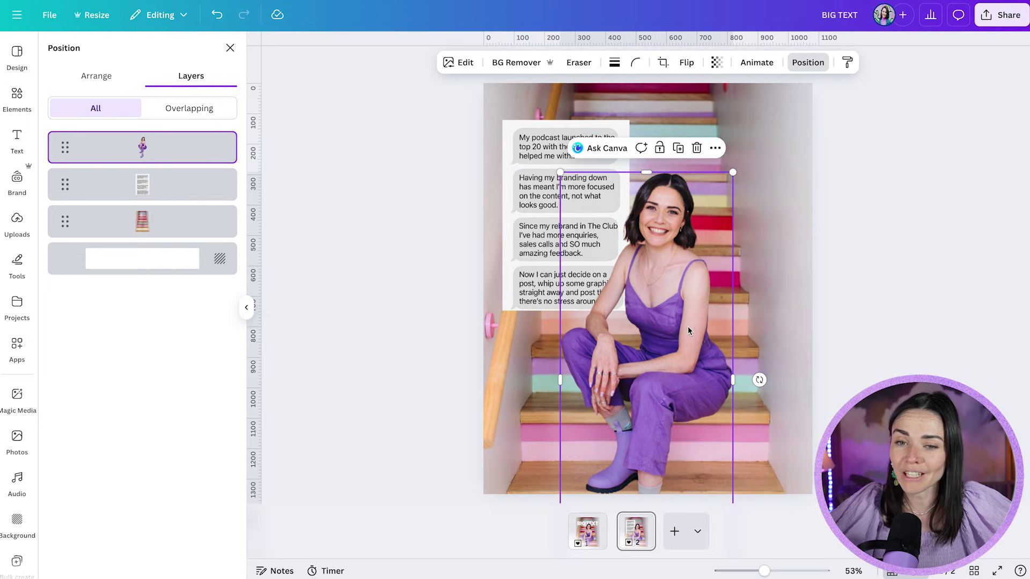
pyautogui.moveTo(688, 328); pyautogui.dragTo(704, 326)
pyautogui.click(784, 232)
pyautogui.click(531, 229)
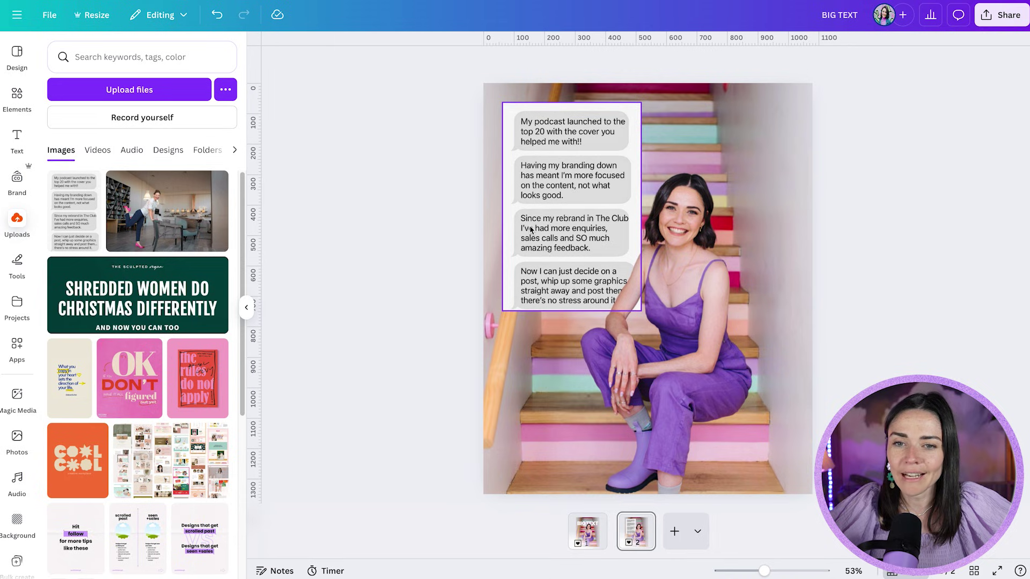
pyautogui.click(843, 317)
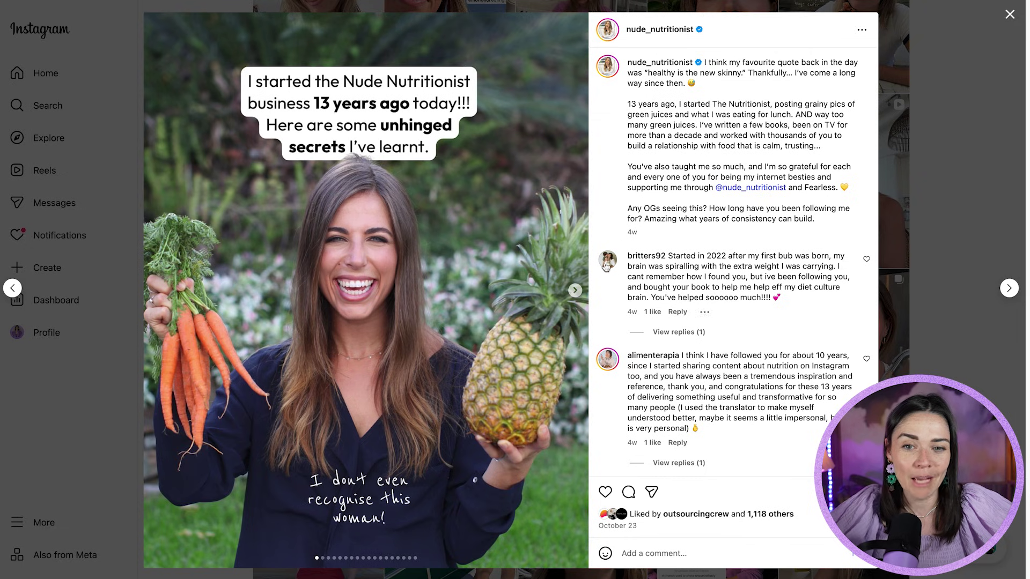
# Browse the slides of the nude_nutritionist carousel post on Instagram, examining how text is combined with the photos
pyautogui.click(575, 290)
pyautogui.click(576, 289)
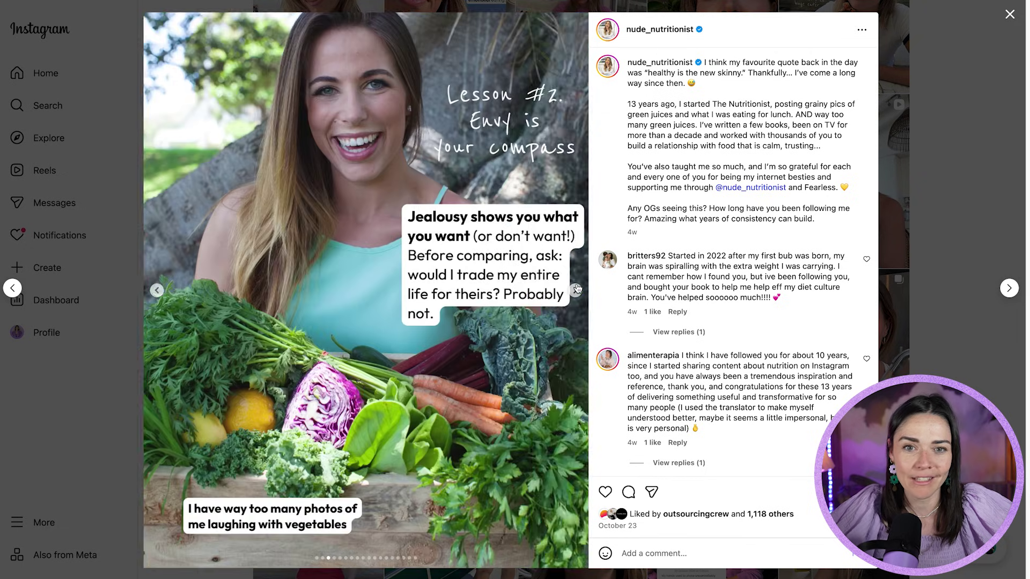
pyautogui.click(576, 290)
pyautogui.click(576, 290)
pyautogui.click(576, 290)
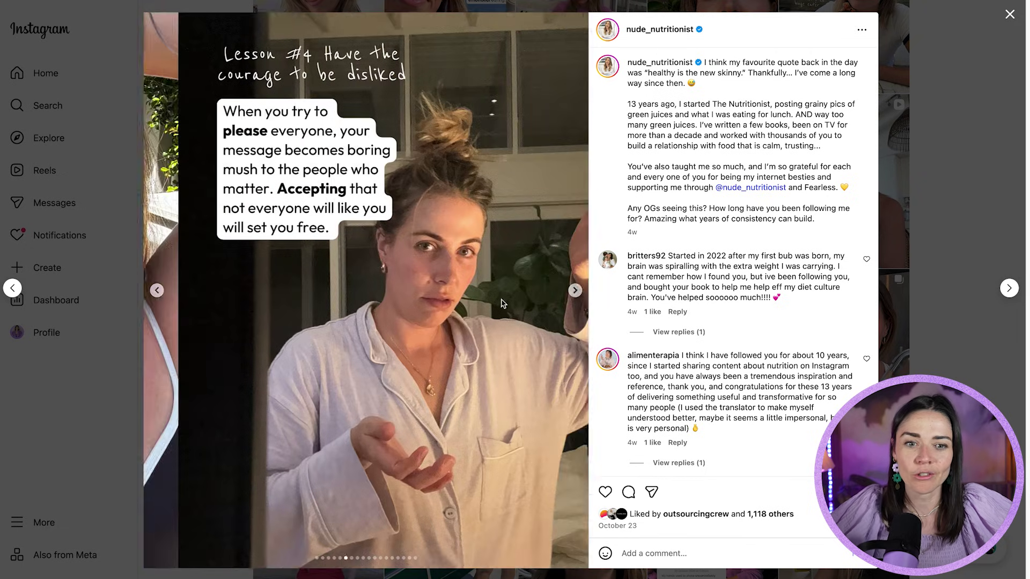
pyautogui.click(577, 299)
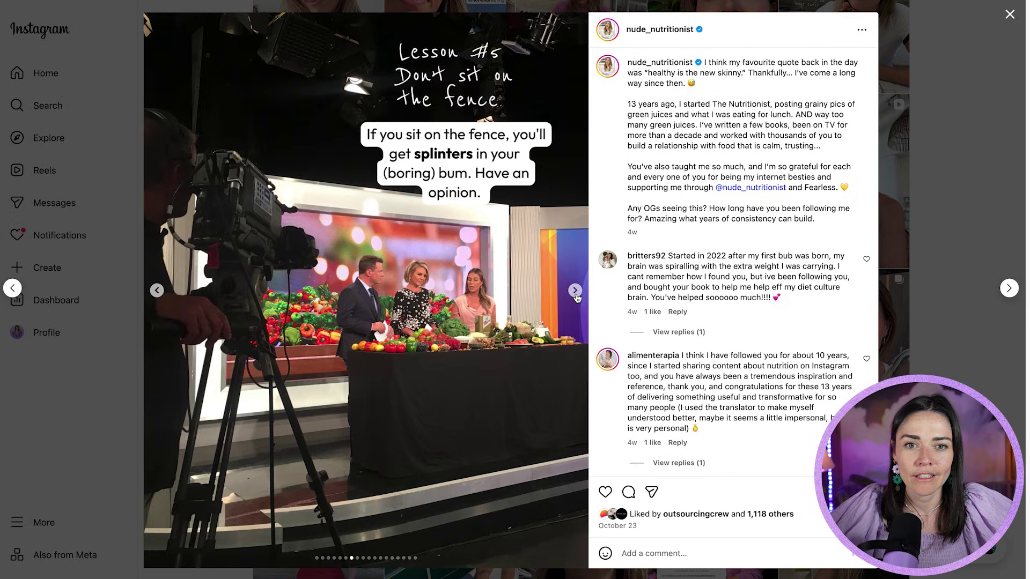
pyautogui.click(576, 292)
pyautogui.click(576, 293)
pyautogui.click(575, 291)
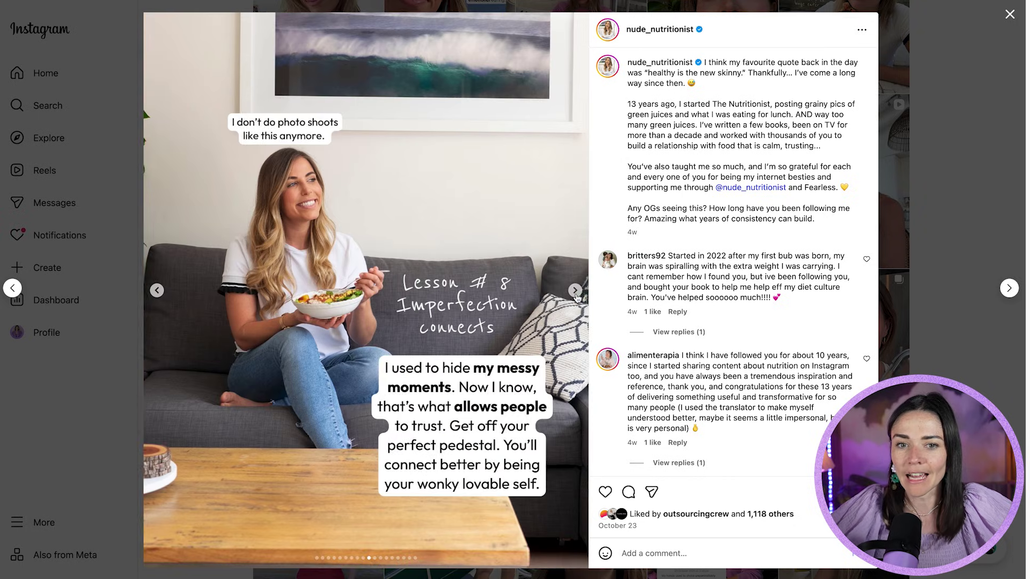
pyautogui.click(575, 290)
pyautogui.click(575, 291)
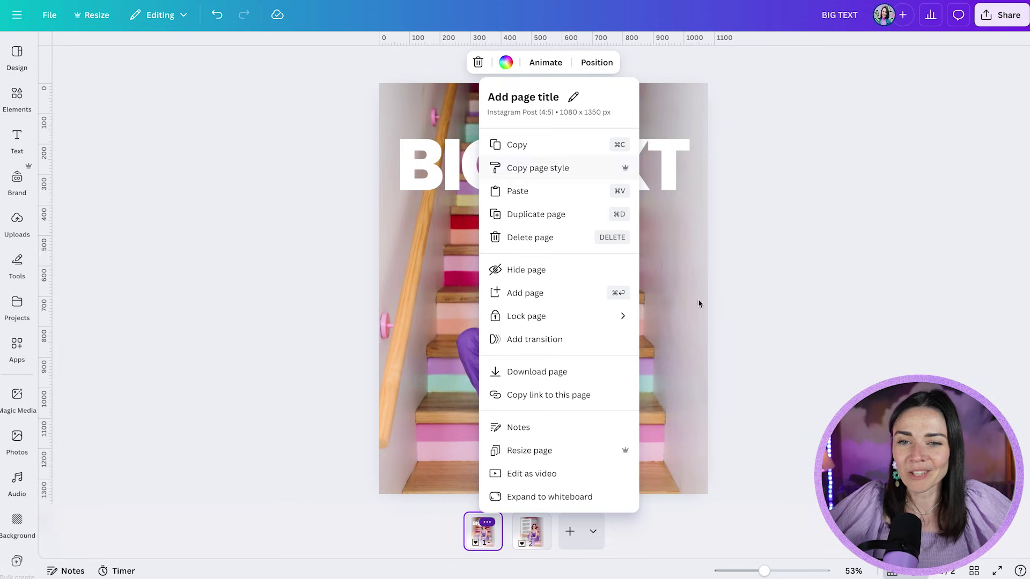
# Lower the "BIG TEXT" heading on the first page over the woman's face and place a duplicate directly on top of it
pyautogui.click(697, 298)
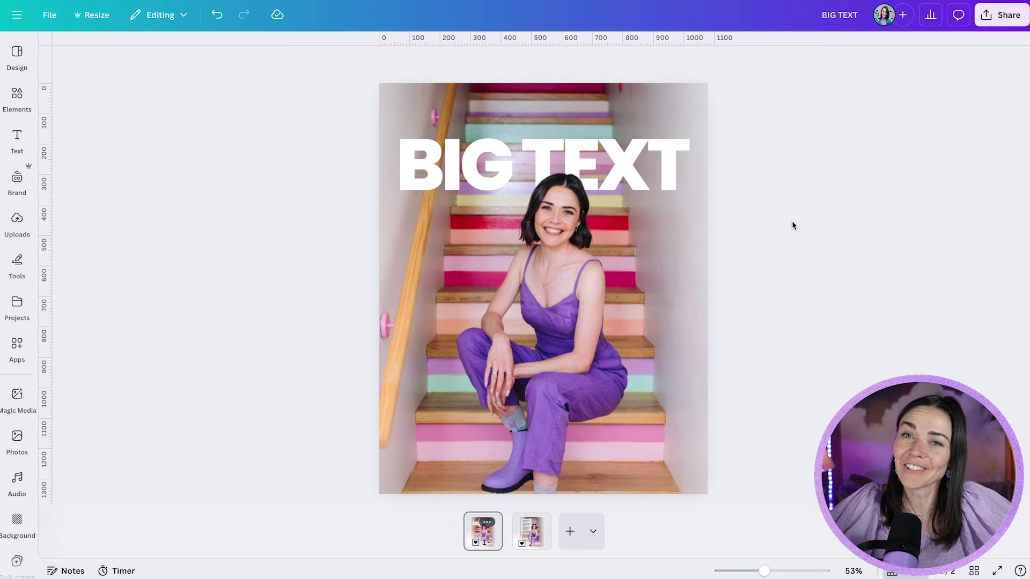
pyautogui.click(594, 158)
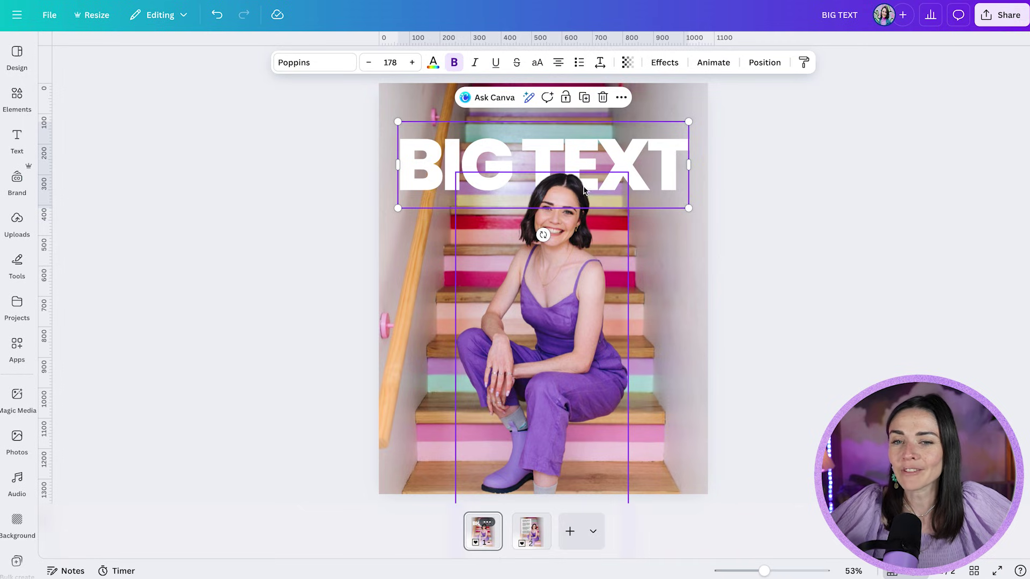
pyautogui.moveTo(638, 163); pyautogui.dragTo(639, 194)
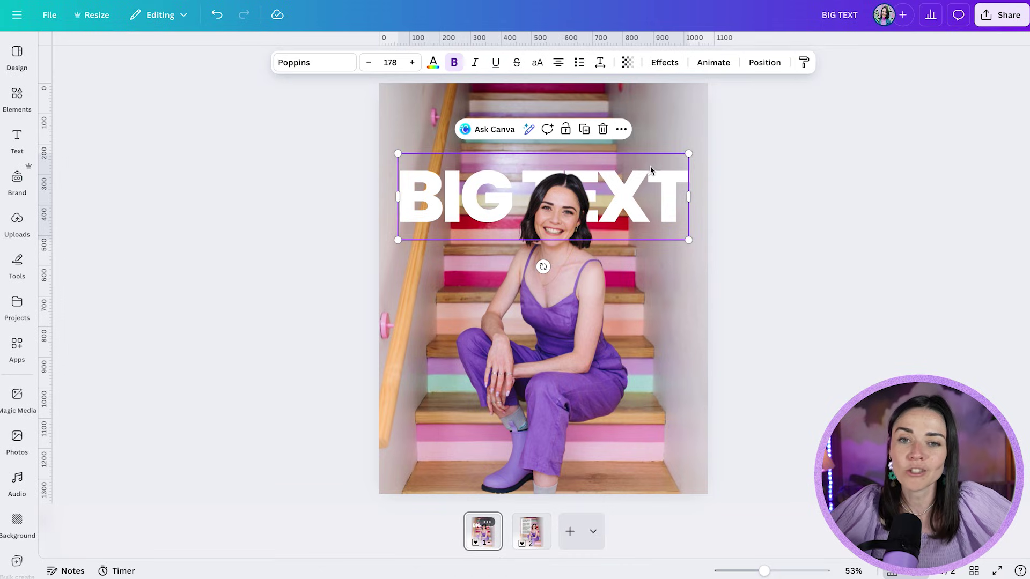
pyautogui.click(586, 131)
pyautogui.moveTo(605, 198)
pyautogui.mouseDown()
pyautogui.moveTo(628, 179)
pyautogui.moveTo(603, 179)
pyautogui.moveTo(599, 196)
pyautogui.mouseUp()
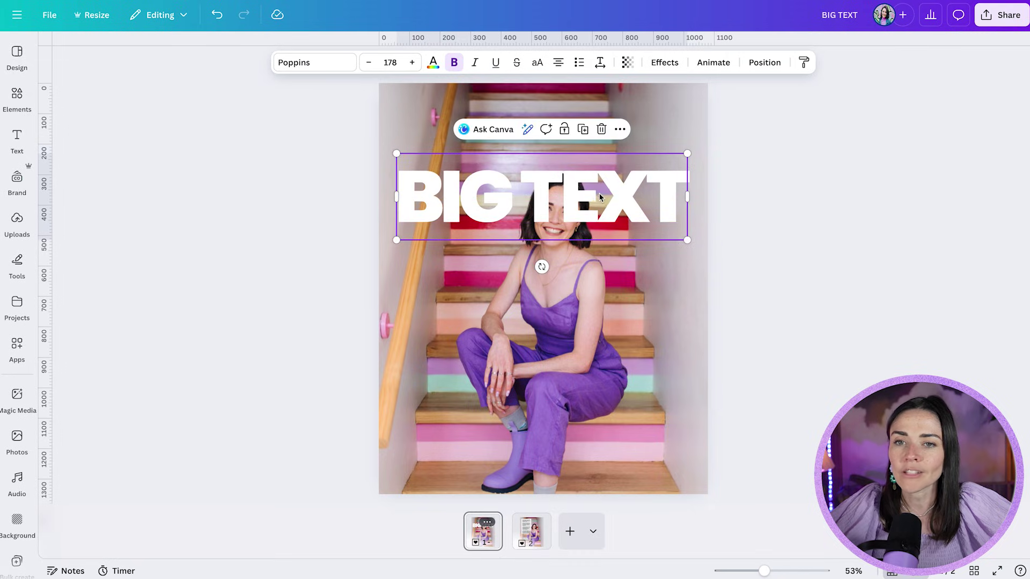
# Apply the Hollow text effect to the duplicated heading and reduce its outline thickness
pyautogui.click(665, 62)
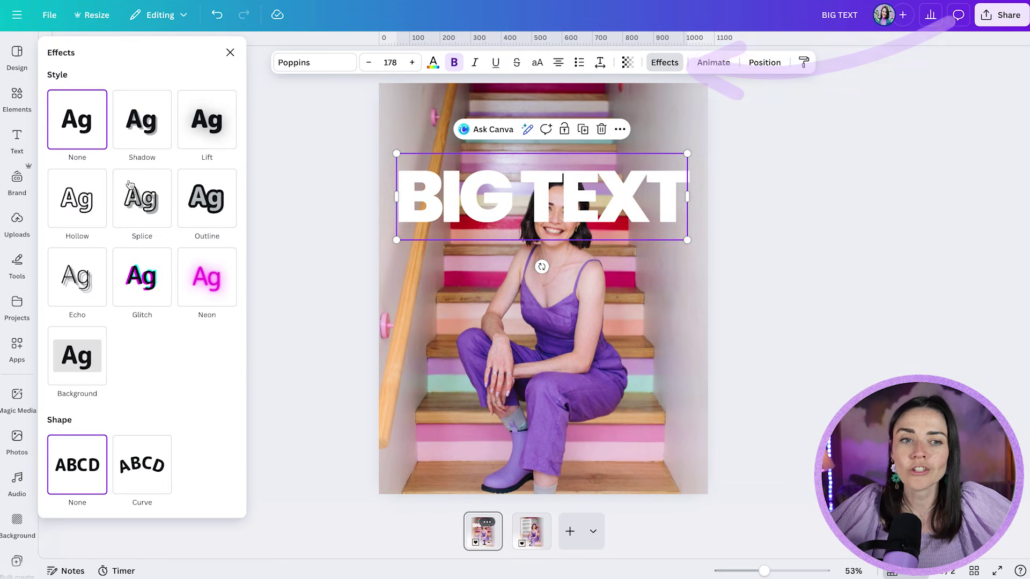
pyautogui.click(85, 218)
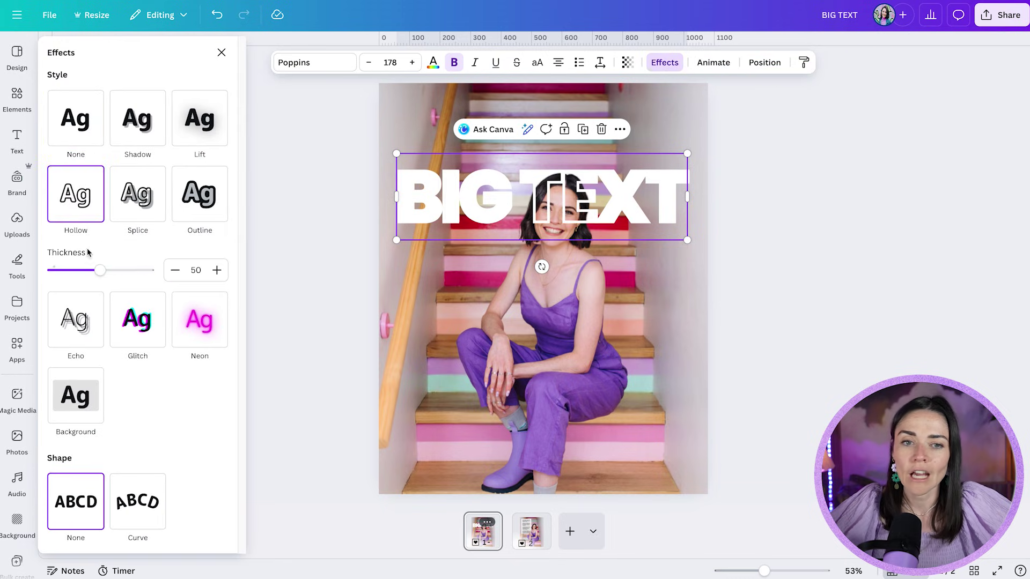
pyautogui.moveTo(100, 270); pyautogui.dragTo(72, 271)
# Align the hollow heading with the solid one and raise both together so they only overlap the top of the woman's head
pyautogui.moveTo(457, 193); pyautogui.dragTo(458, 192)
pyautogui.moveTo(746, 224); pyautogui.dragTo(660, 160)
pyautogui.click(821, 222)
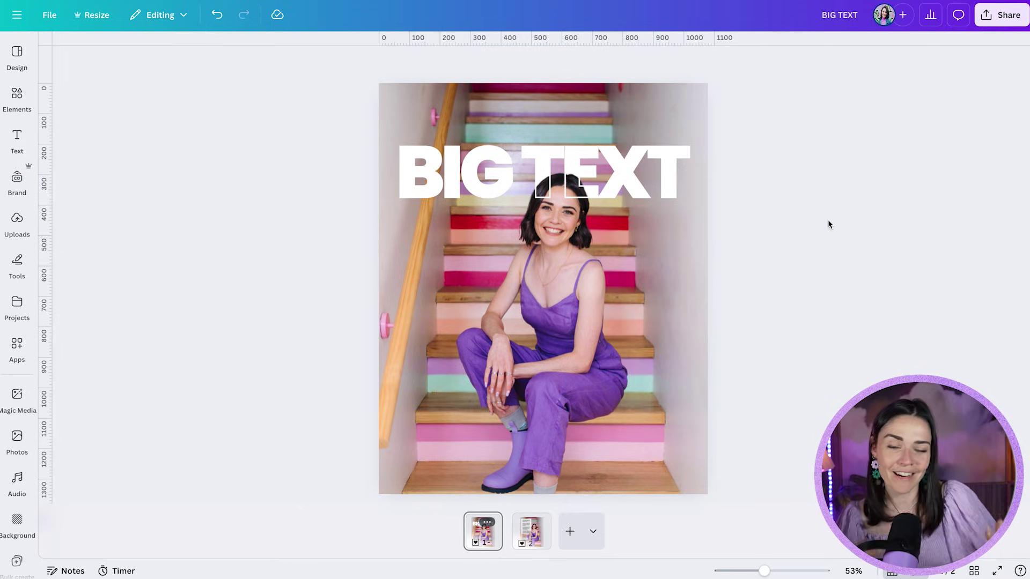
# Apply an Outline shadow effect to the woman's cutout on the first page
pyautogui.click(557, 317)
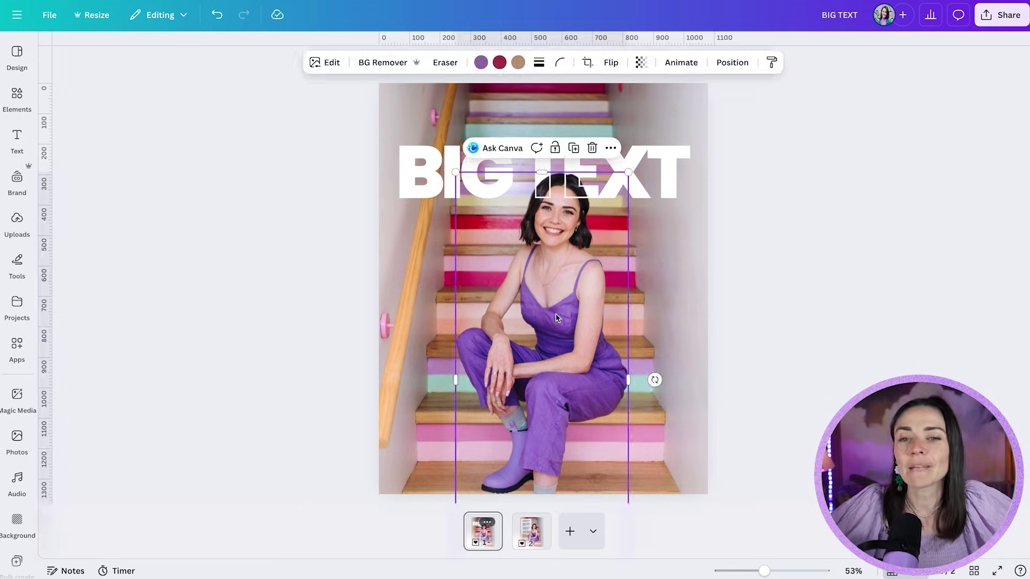
pyautogui.moveTo(552, 309)
pyautogui.mouseDown()
pyautogui.moveTo(577, 309)
pyautogui.moveTo(557, 310)
pyautogui.mouseUp()
pyautogui.hotkey('ctrl', 'z')
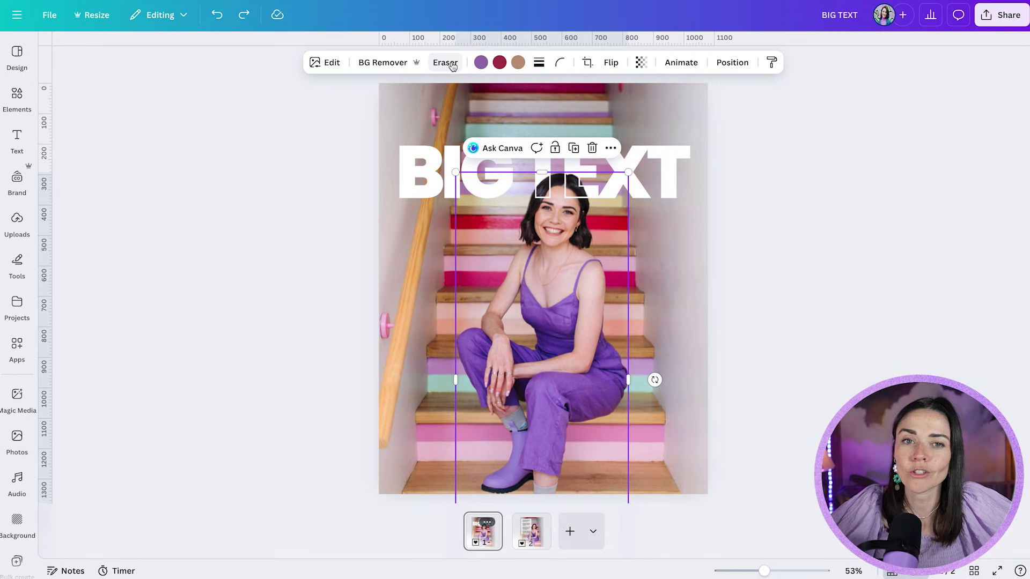
pyautogui.click(325, 63)
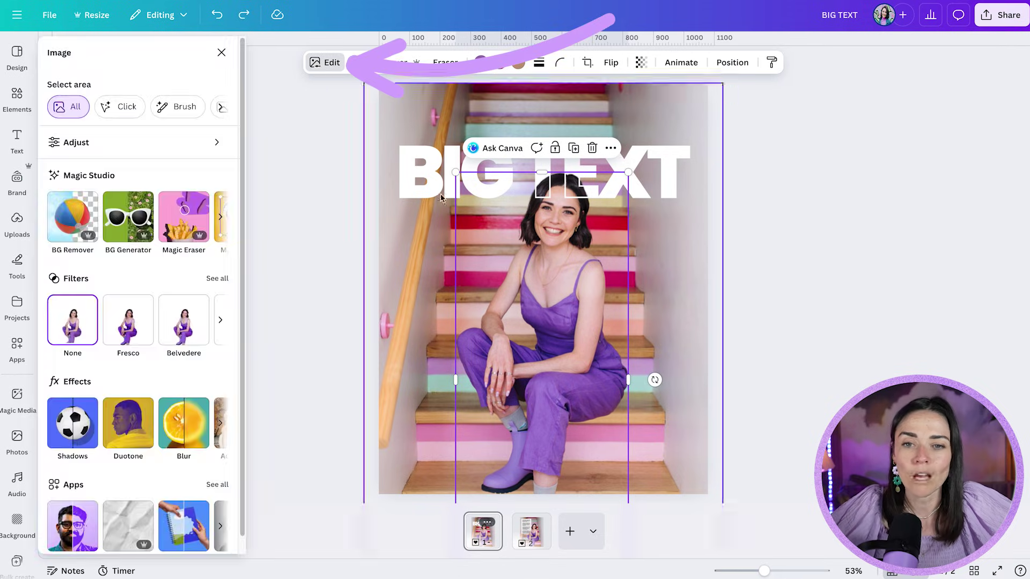
pyautogui.click(74, 432)
pyautogui.click(210, 187)
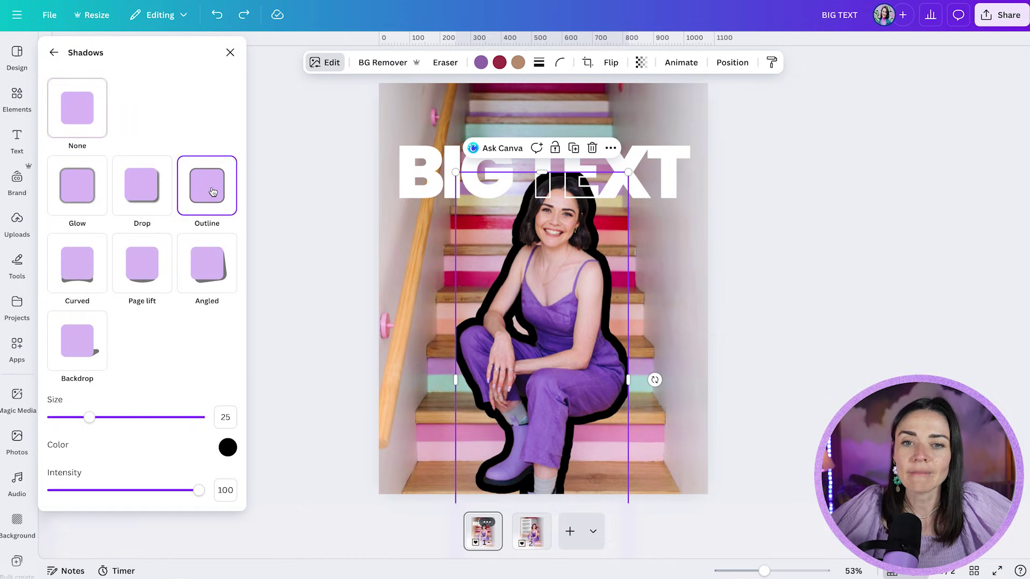
# Set the color of the cutout's outline to white, #FFFFFF
pyautogui.click(227, 449)
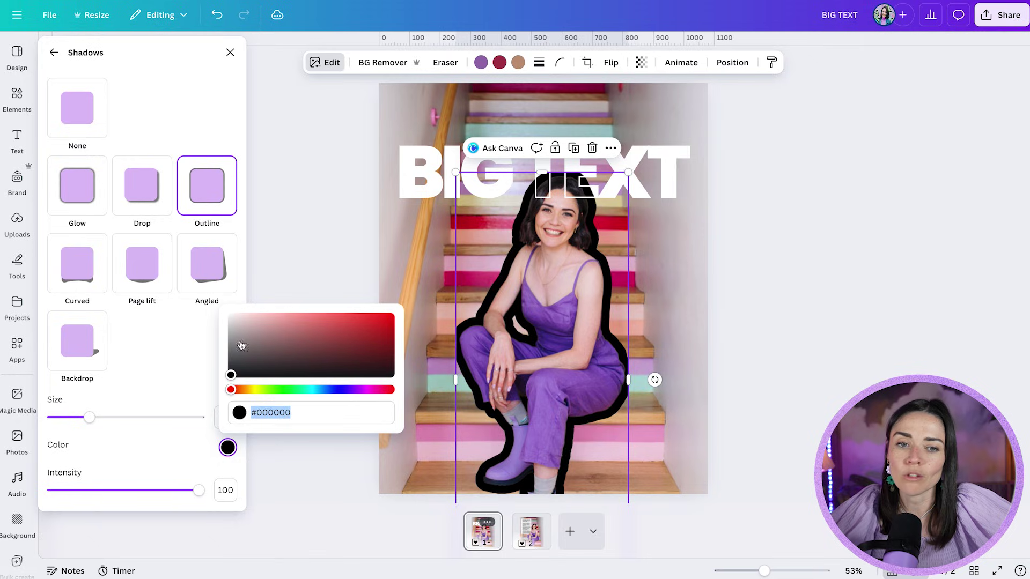
pyautogui.moveTo(244, 337); pyautogui.dragTo(231, 317)
pyautogui.click(166, 346)
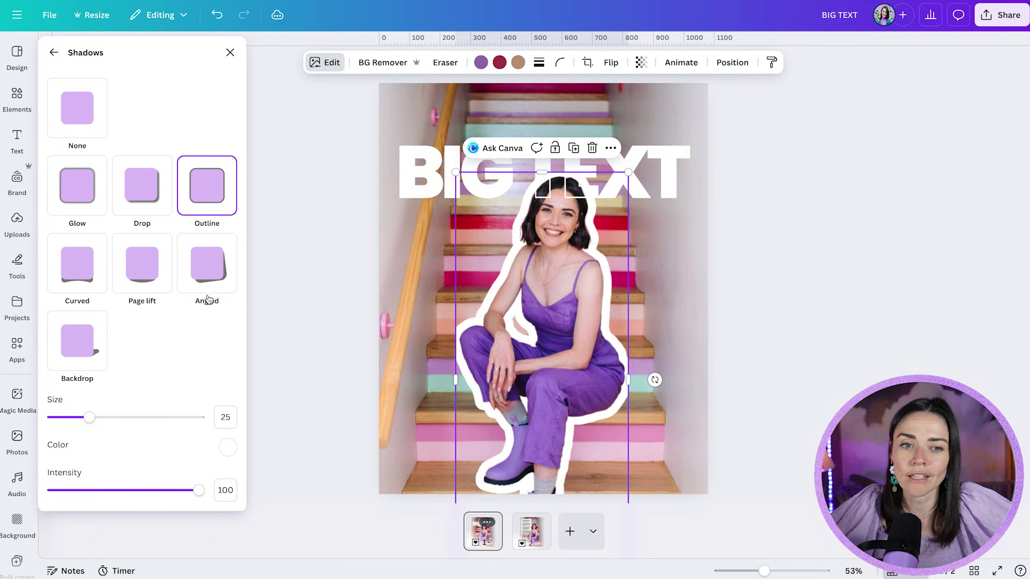
pyautogui.click(226, 451)
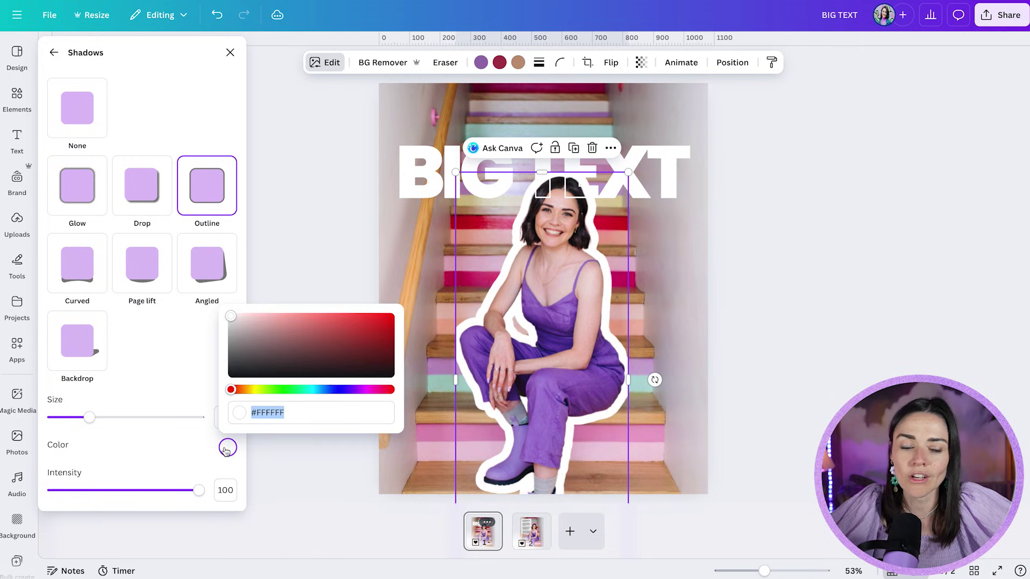
# Reduce the cutout's white outline to size 12 and keep its intensity at 100
pyautogui.moveTo(90, 417)
pyautogui.mouseDown()
pyautogui.moveTo(64, 418)
pyautogui.moveTo(149, 420)
pyautogui.moveTo(70, 418)
pyautogui.mouseUp()
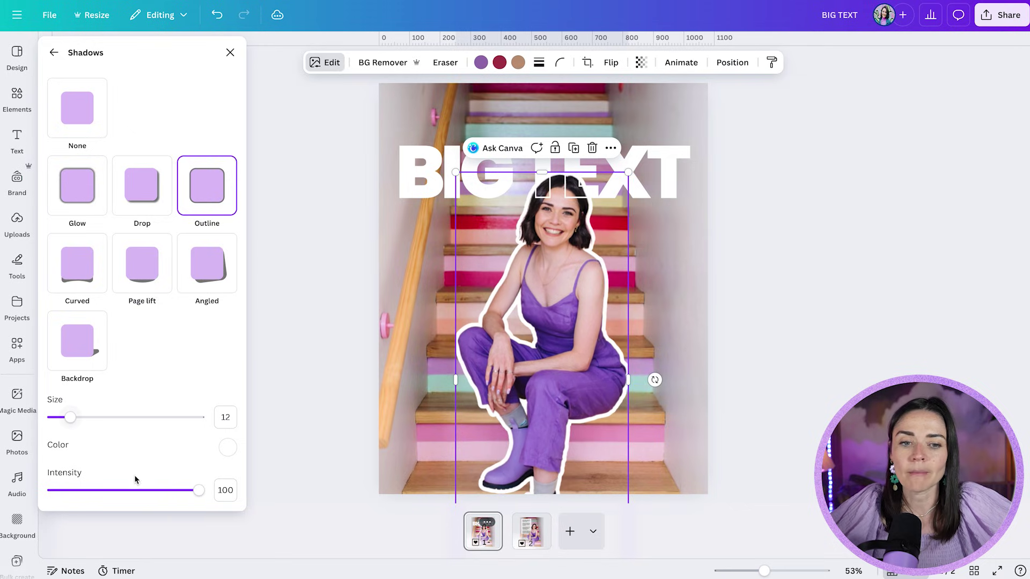
pyautogui.moveTo(198, 490); pyautogui.dragTo(262, 498)
pyautogui.click(806, 223)
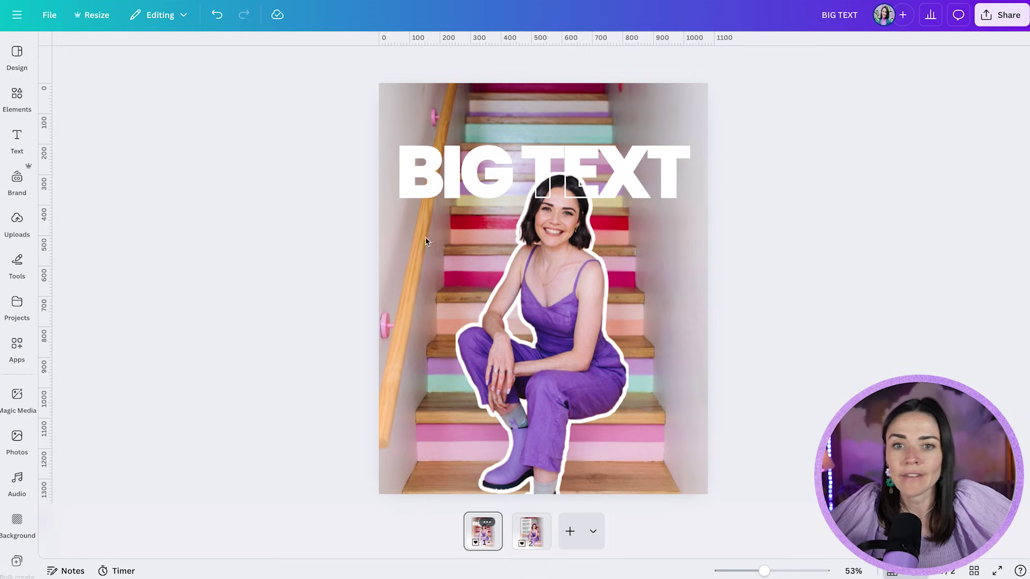
# Search the design elements for "paper" and limit the results to graphics instead of photos
pyautogui.click(17, 140)
pyautogui.click(18, 96)
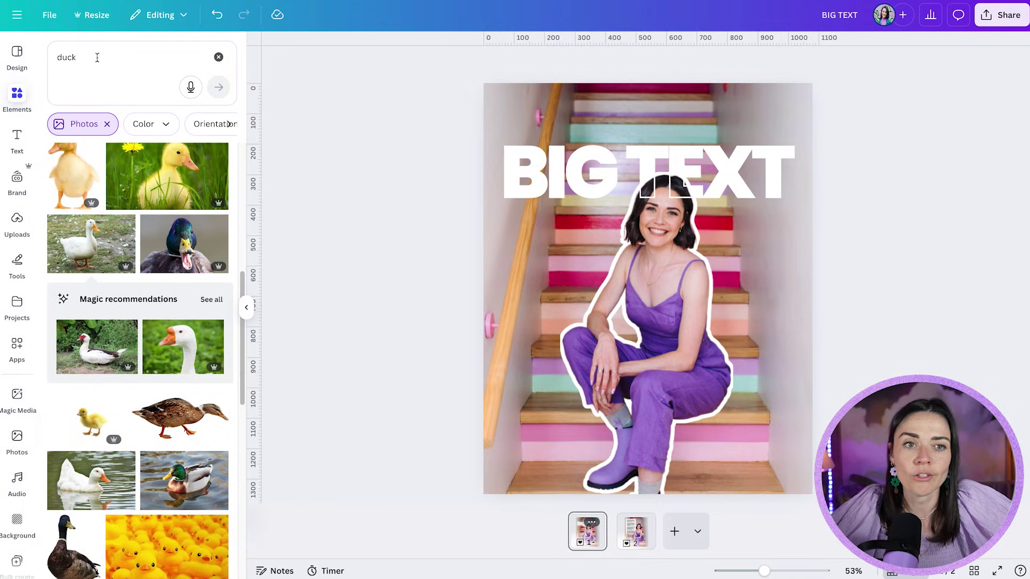
pyautogui.click(83, 60)
pyautogui.write('paper')
pyautogui.press('Return')
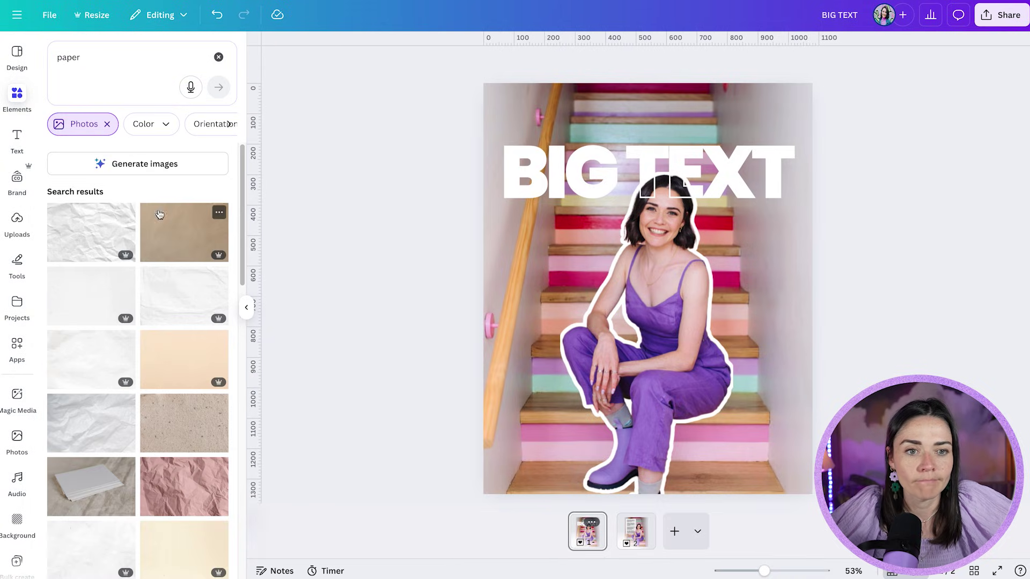
pyautogui.click(108, 124)
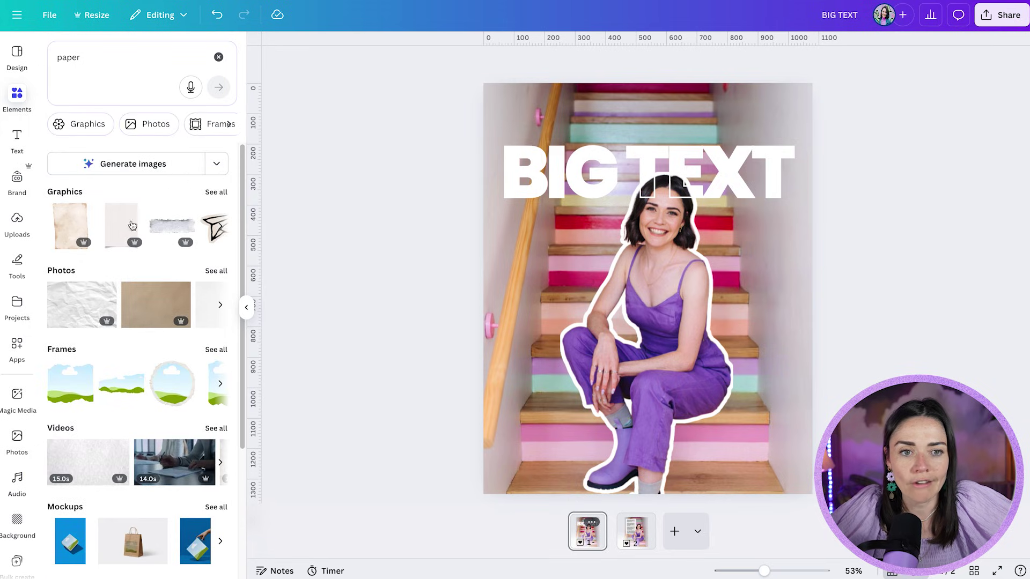
pyautogui.click(218, 193)
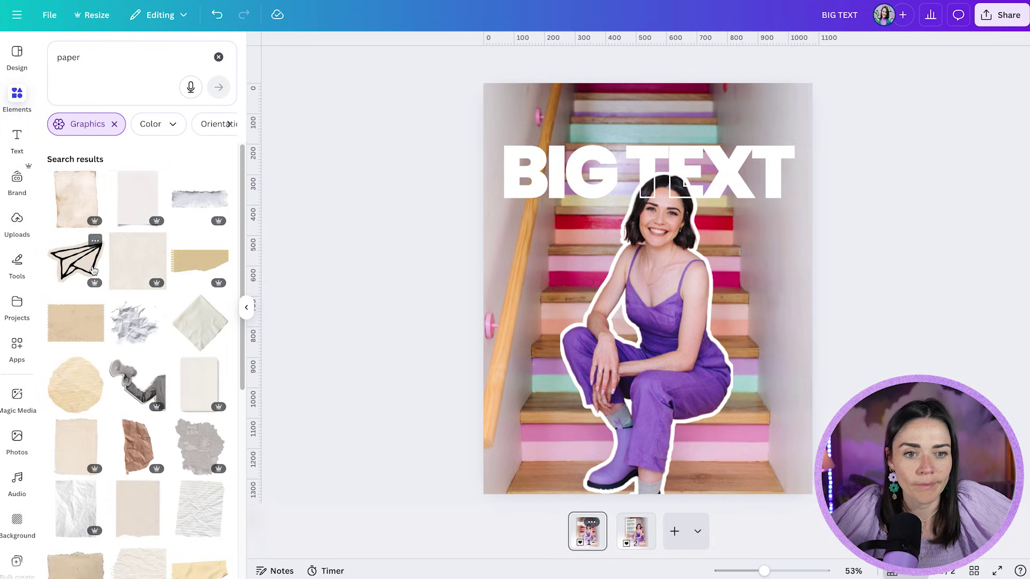
# Add the torn brown paper graphic at about 530 × 890 px and layer it between the woman's cutout and the headline
pyautogui.click(142, 441)
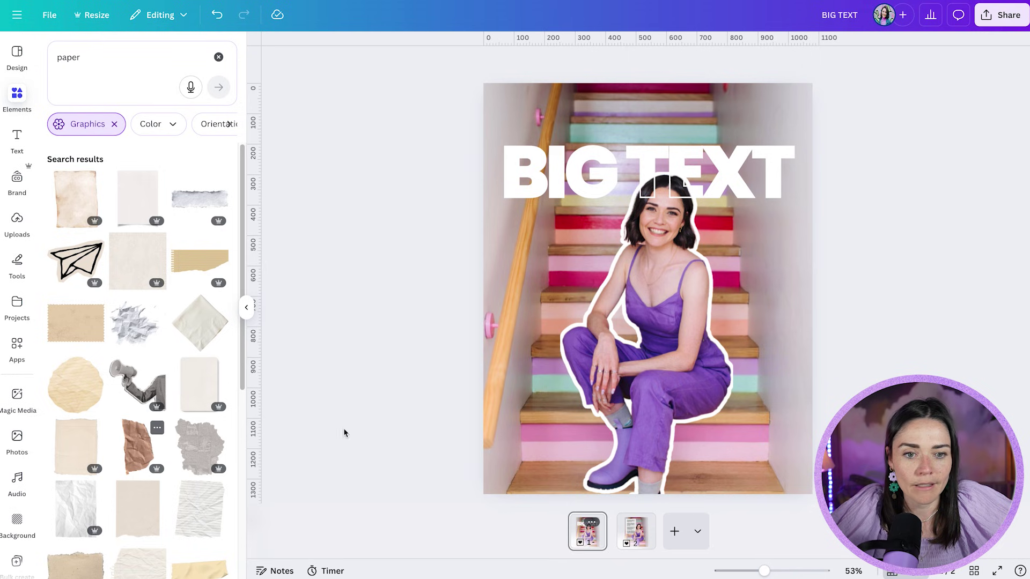
pyautogui.moveTo(751, 123); pyautogui.dragTo(707, 190)
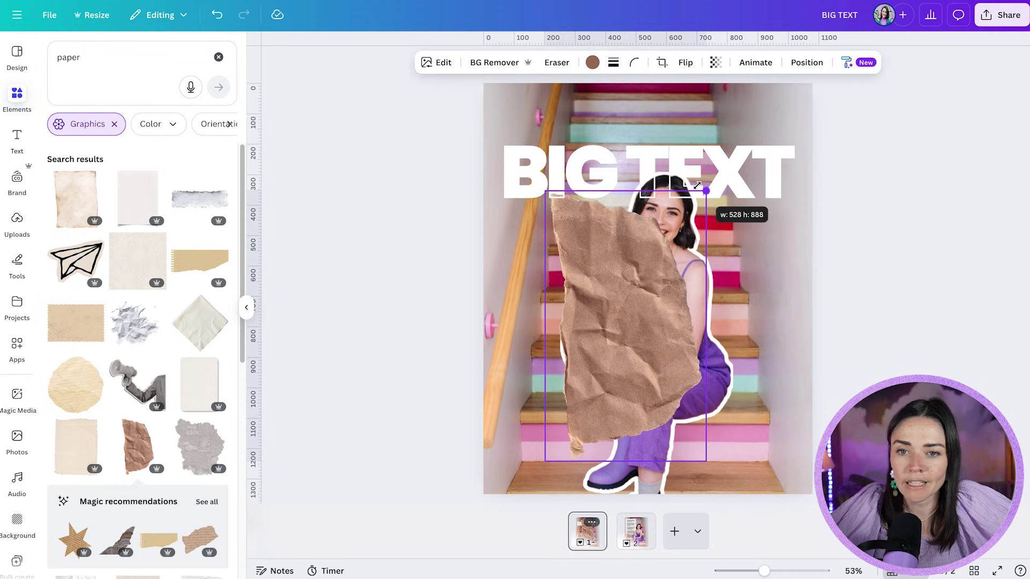
pyautogui.moveTo(617, 315); pyautogui.dragTo(676, 320)
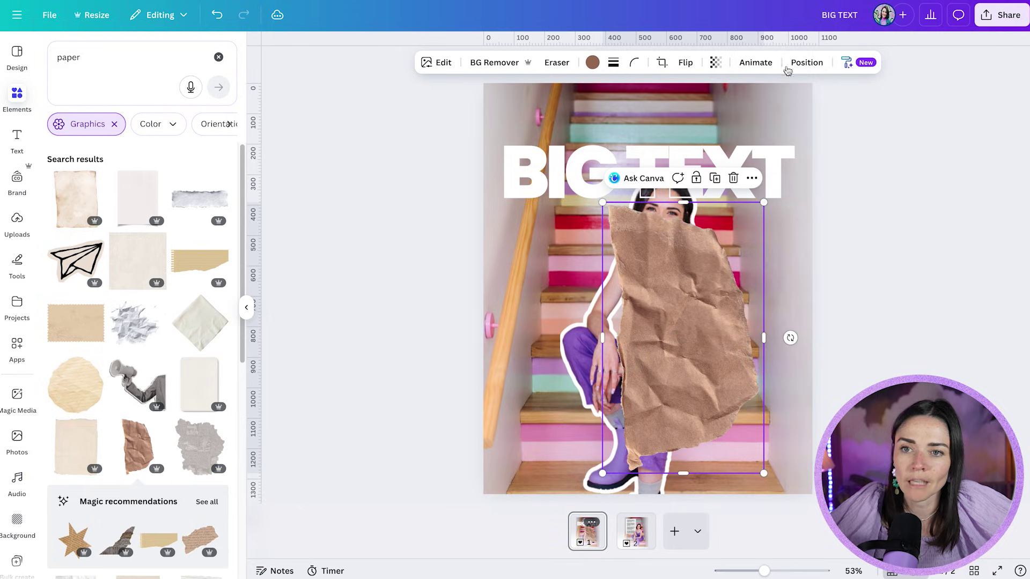
pyautogui.click(807, 62)
pyautogui.moveTo(164, 188); pyautogui.dragTo(169, 242)
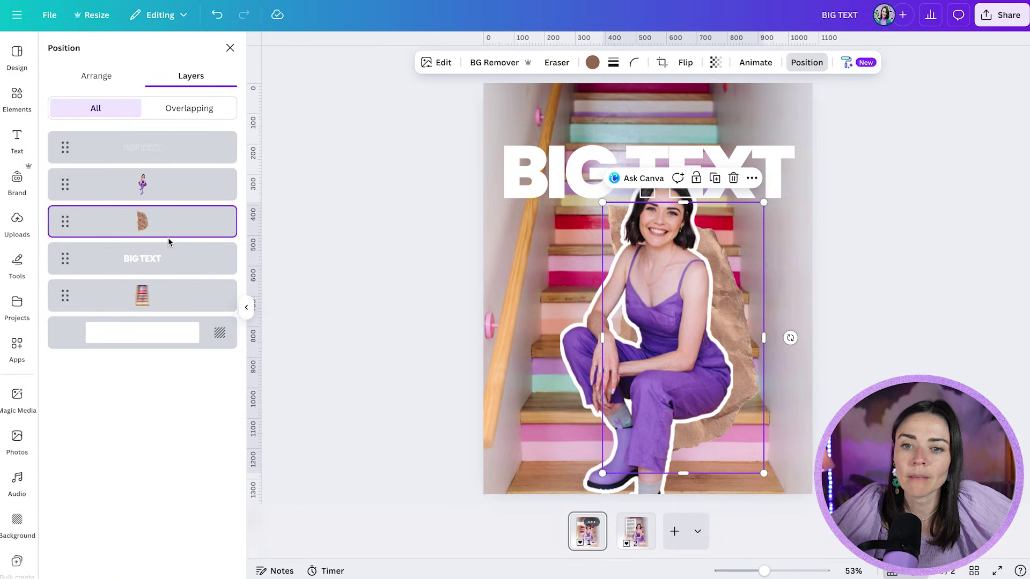
# Try shifting the brown paper backward and forward through the layers around the woman's cutout
pyautogui.click(102, 77)
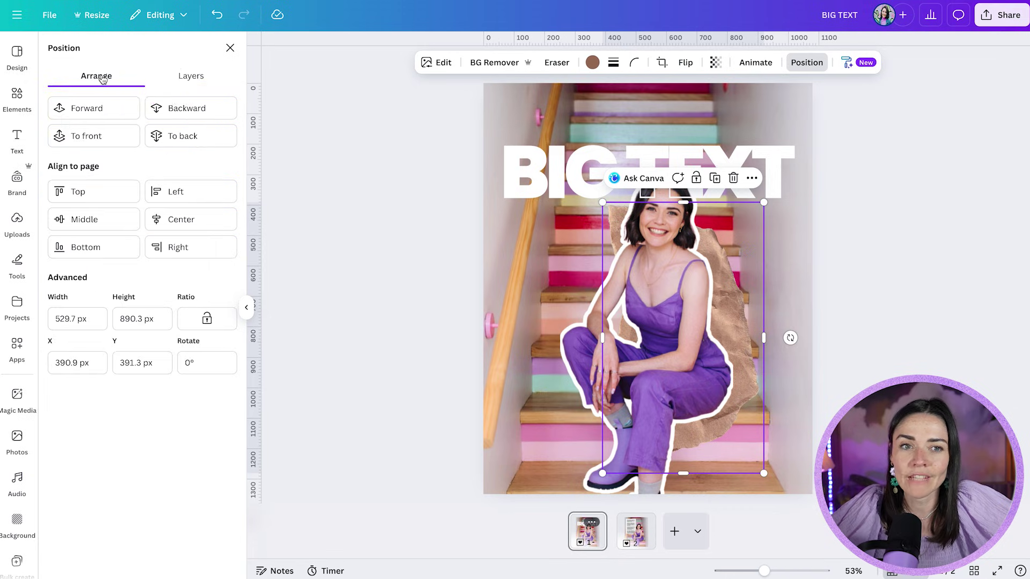
pyautogui.click(184, 109)
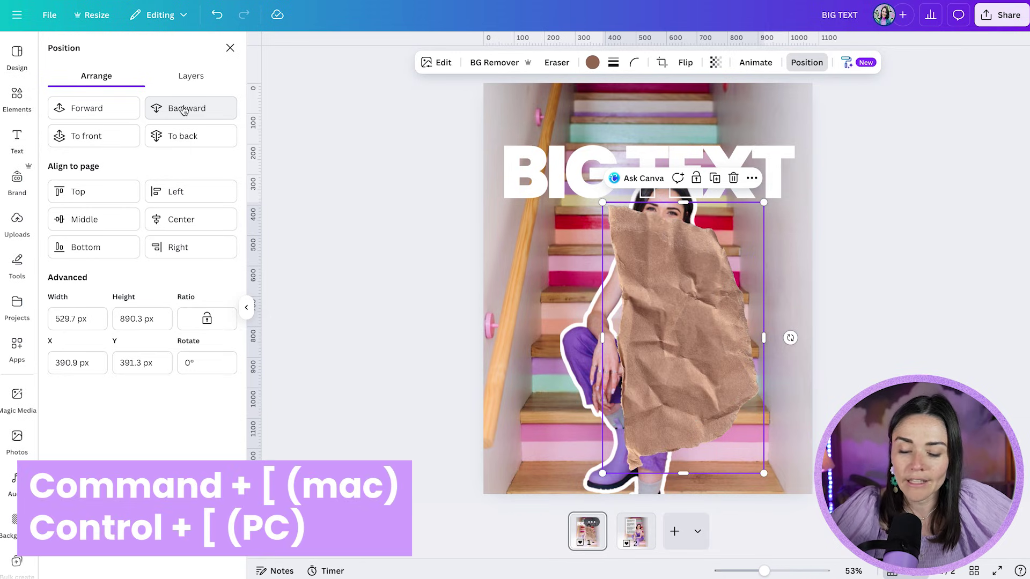
pyautogui.click(184, 109)
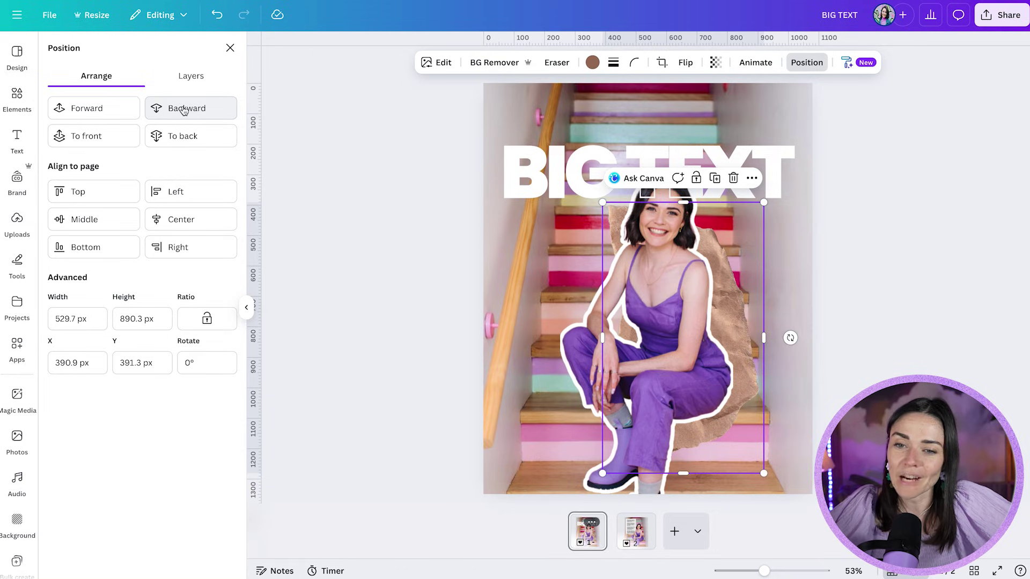
pyautogui.click(184, 109)
pyautogui.click(184, 109)
pyautogui.click(184, 109)
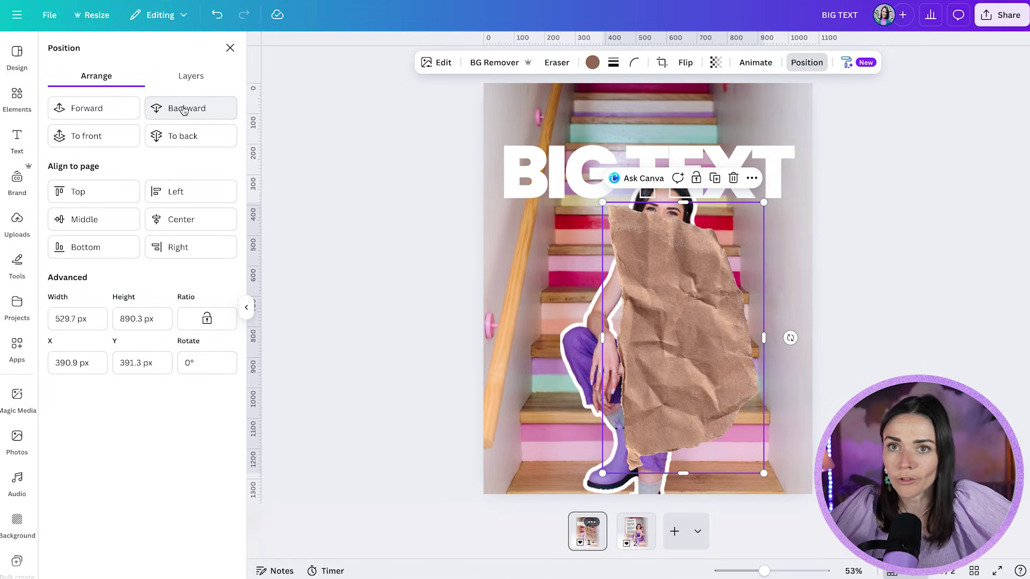
pyautogui.click(184, 109)
pyautogui.click(184, 109)
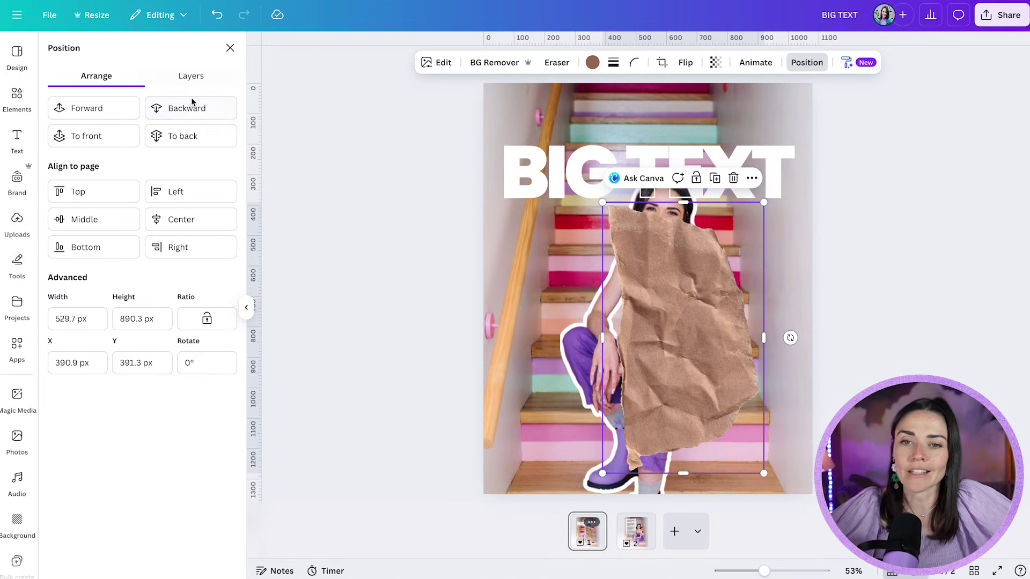
# Place the brown paper directly behind the woman's cutout at about X 408 px, Y 460 px, against the page's lower edge
pyautogui.moveTo(631, 310); pyautogui.dragTo(730, 262)
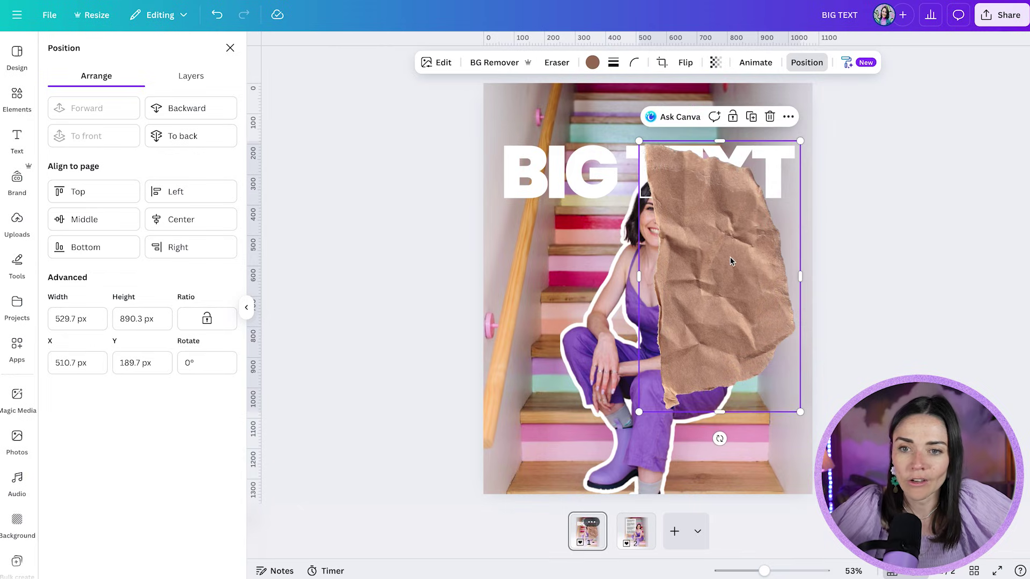
pyautogui.hotkey('ctrl', '[')
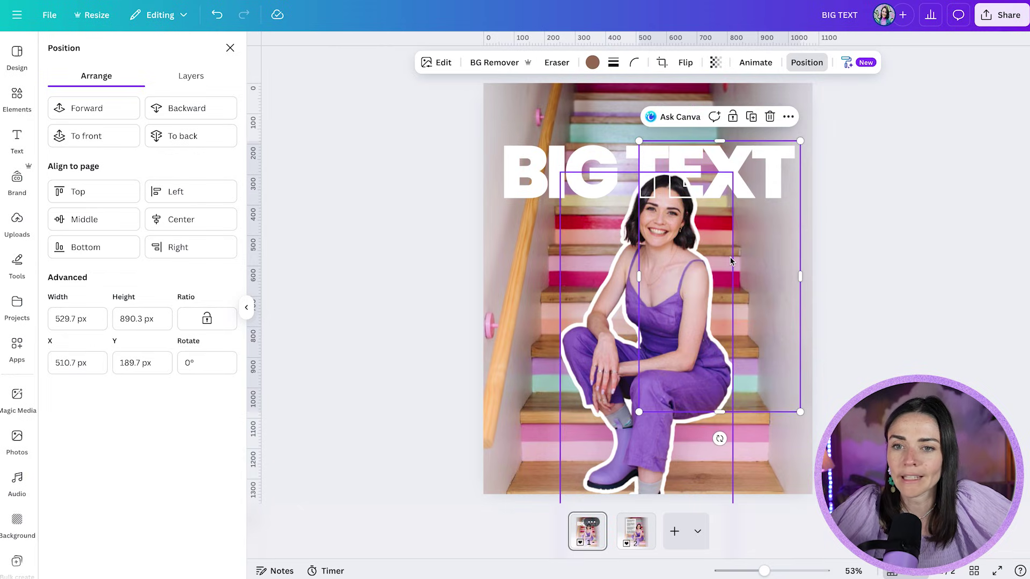
pyautogui.hotkey('ctrl', ']')
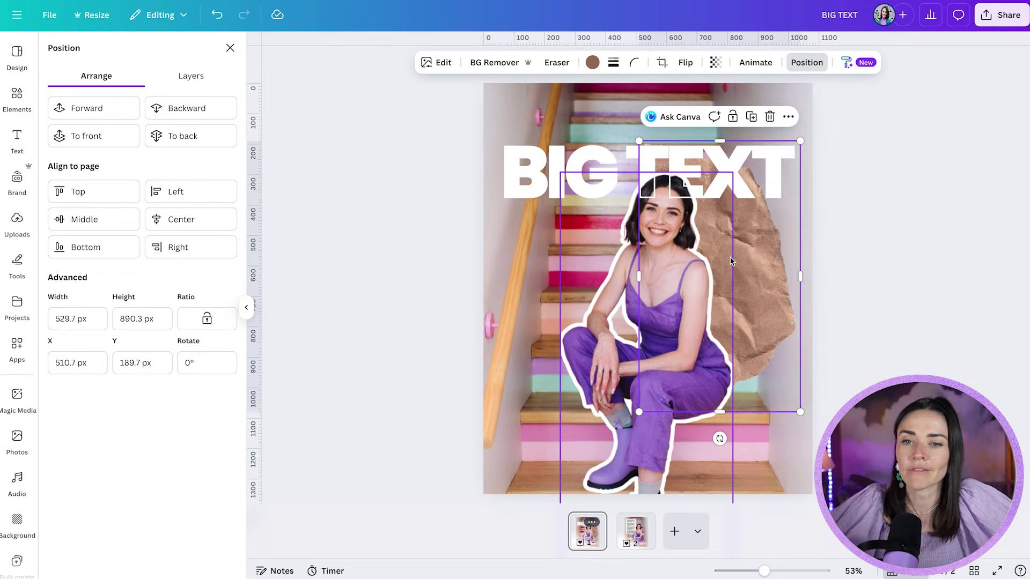
pyautogui.moveTo(770, 270); pyautogui.dragTo(739, 348)
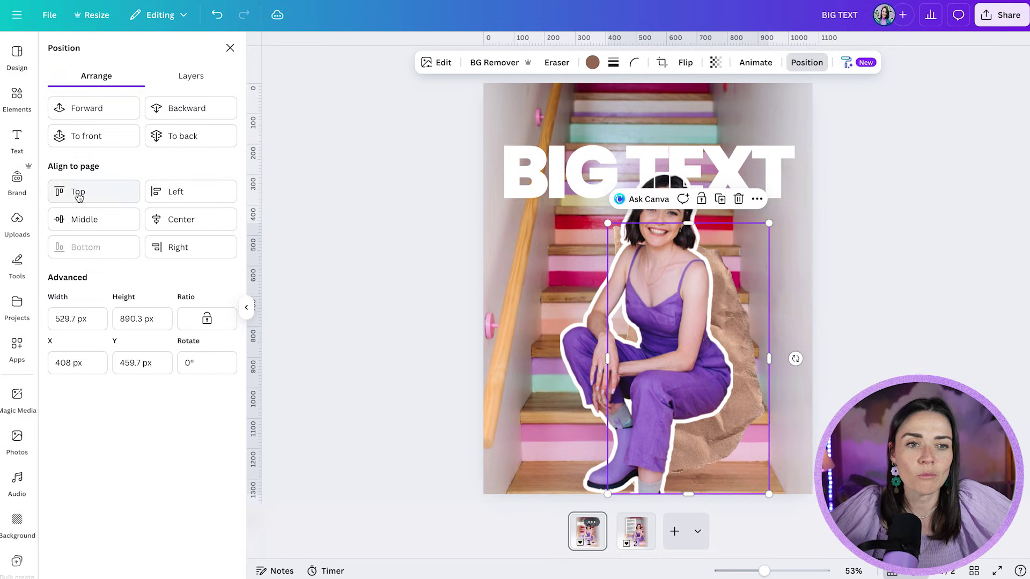
# Add the paper plane graphic, shrink it, flip it horizontally and place it beside the woman's shoulder under the word BIG
pyautogui.click(16, 102)
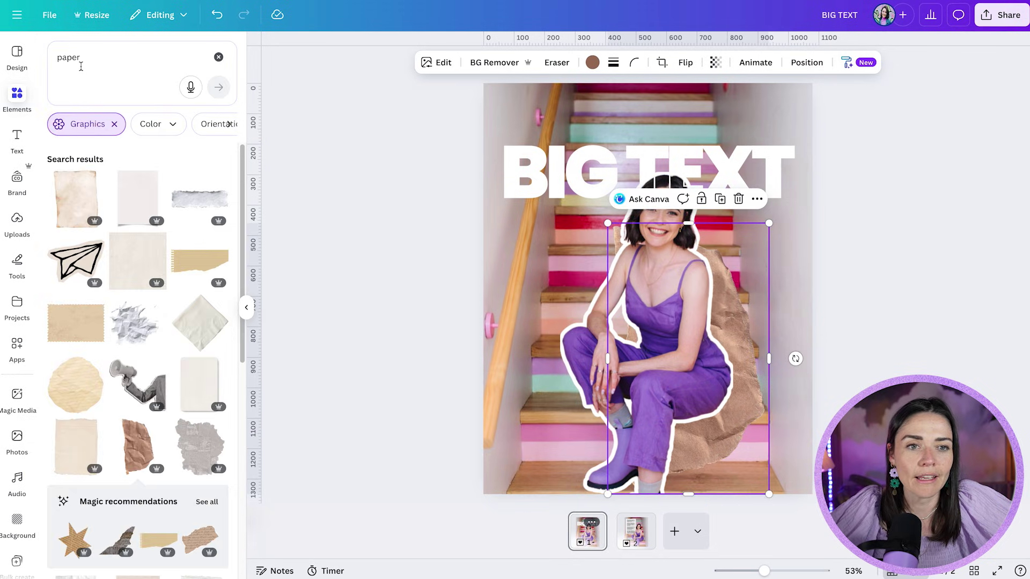
pyautogui.click(78, 283)
pyautogui.moveTo(647, 342); pyautogui.dragTo(625, 337)
pyautogui.moveTo(689, 359); pyautogui.dragTo(616, 290)
pyautogui.click(638, 64)
pyautogui.click(641, 95)
pyautogui.moveTo(644, 257); pyautogui.dragTo(615, 257)
# Add the crumpled off-white torn paper graphic, crop its right side, enlarge it and layer it behind the woman's cutout
pyautogui.scroll(-4, 152, 397)
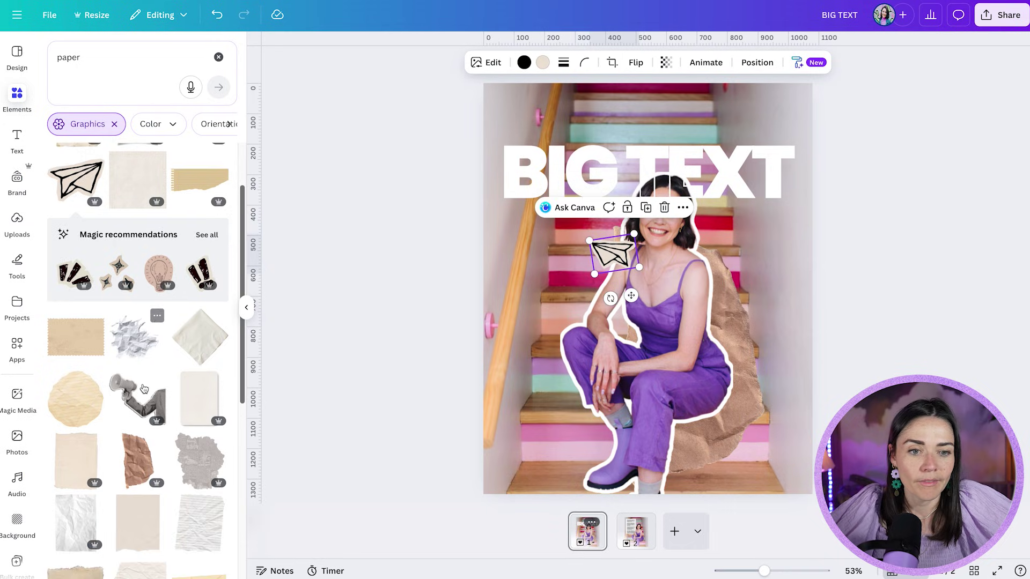
pyautogui.scroll(-1, 152, 397)
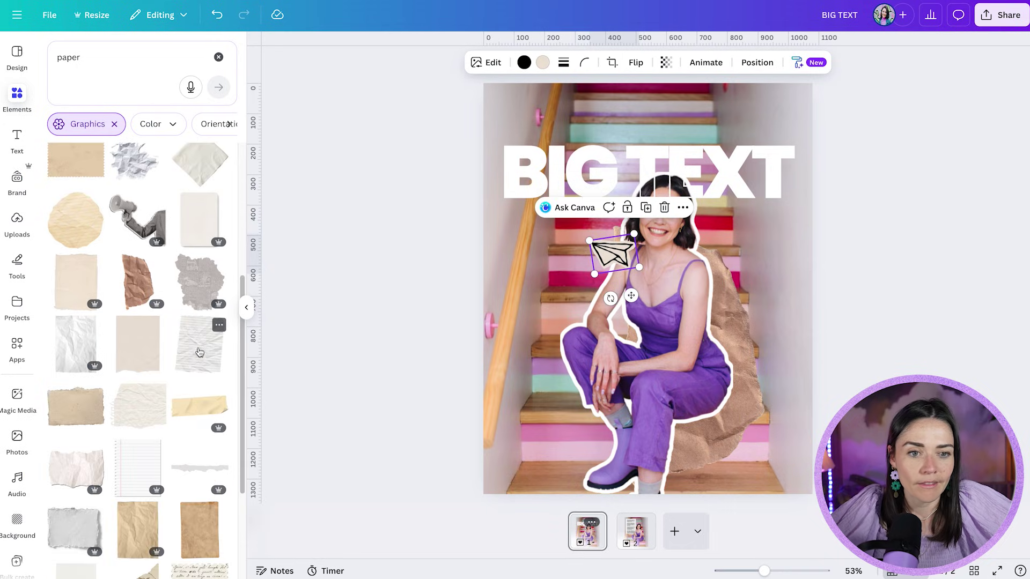
pyautogui.click(199, 346)
pyautogui.press('Delete')
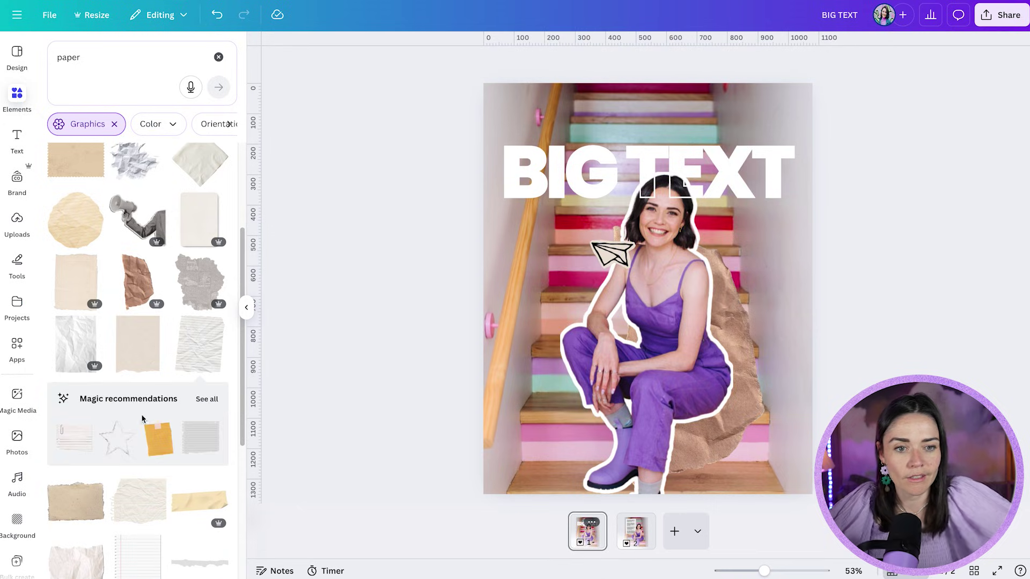
pyautogui.click(134, 507)
pyautogui.moveTo(777, 179); pyautogui.dragTo(688, 257)
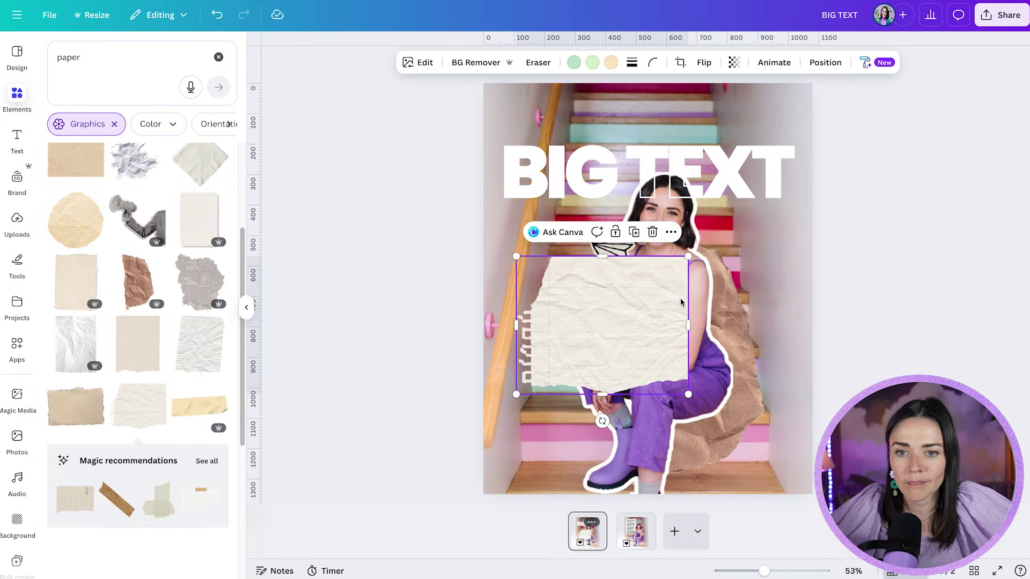
pyautogui.moveTo(687, 315); pyautogui.dragTo(610, 322)
pyautogui.moveTo(602, 268); pyautogui.dragTo(723, 271)
pyautogui.hotkey('ctrl', '[')
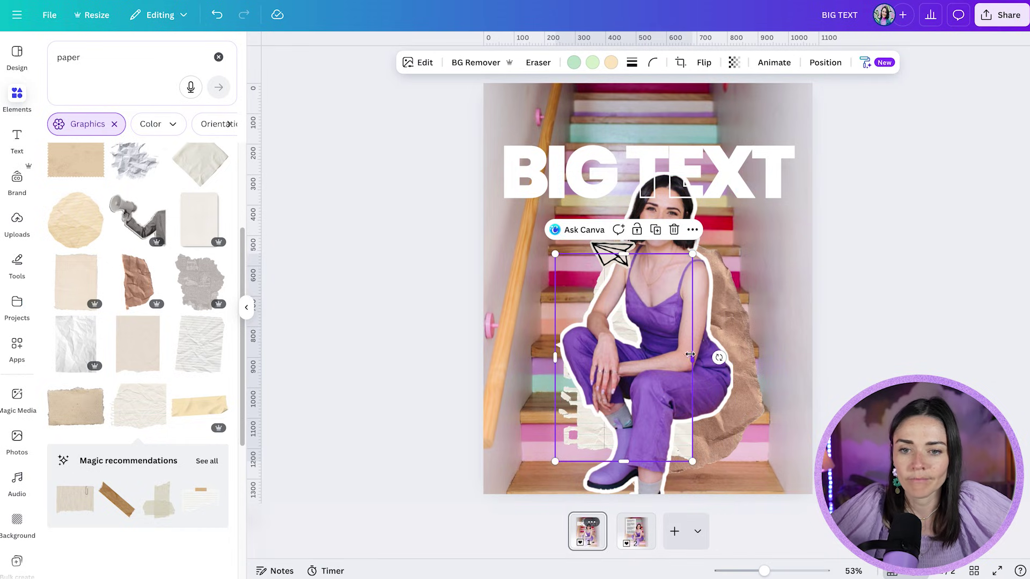
pyautogui.moveTo(690, 355); pyautogui.dragTo(667, 356)
# Search the graphics for "dry flower"
pyautogui.click(81, 61)
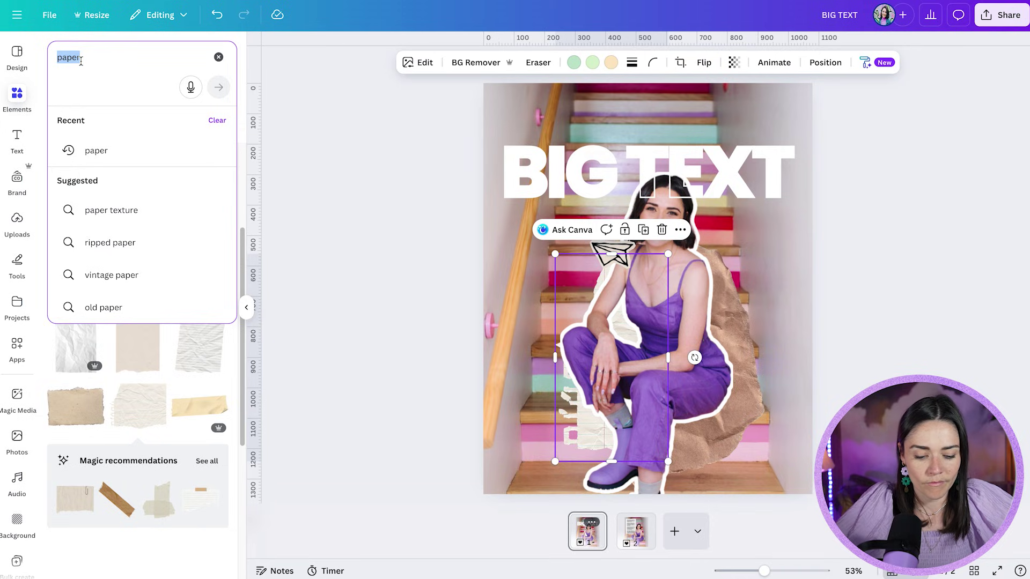
pyautogui.write('press')
pyautogui.hotkey('ctrl', 'a')
pyautogui.write('dry ')
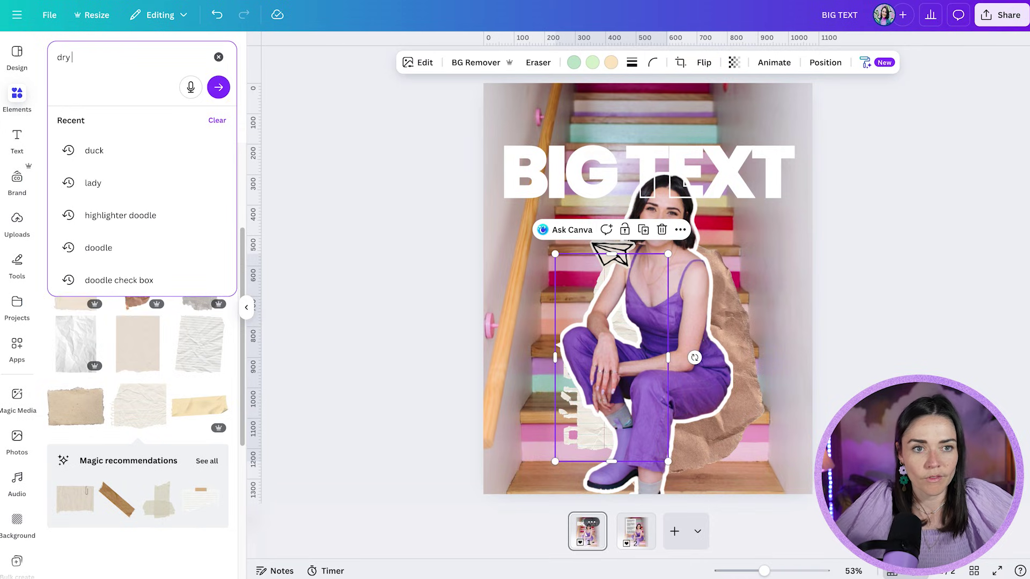
pyautogui.write('flower')
pyautogui.press('Return')
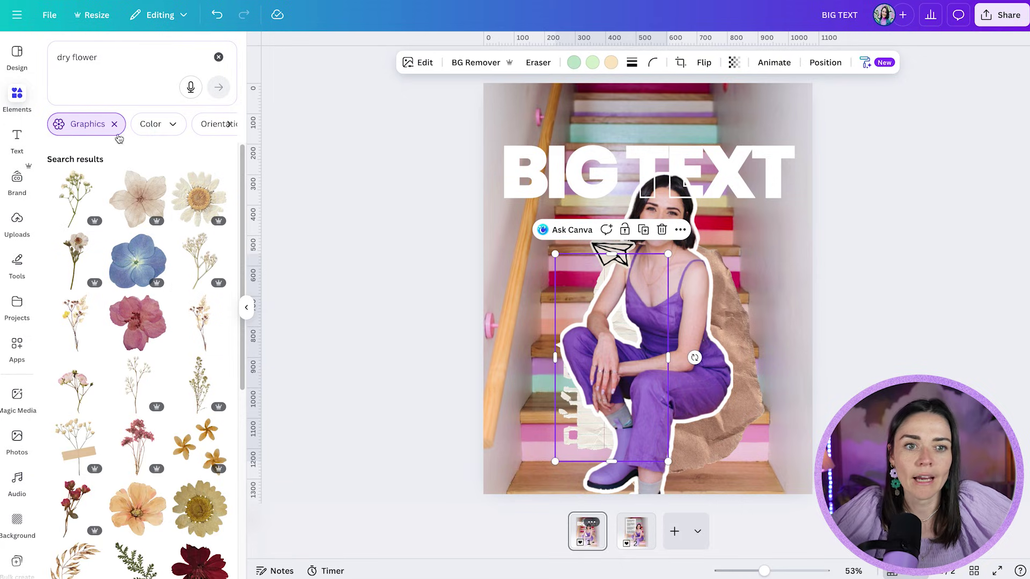
# Add the dried white daisy, shrink it and place it in front of the cutout, beside the woman's boots
pyautogui.click(187, 214)
pyautogui.moveTo(783, 158); pyautogui.dragTo(638, 296)
pyautogui.moveTo(578, 325); pyautogui.dragTo(702, 397)
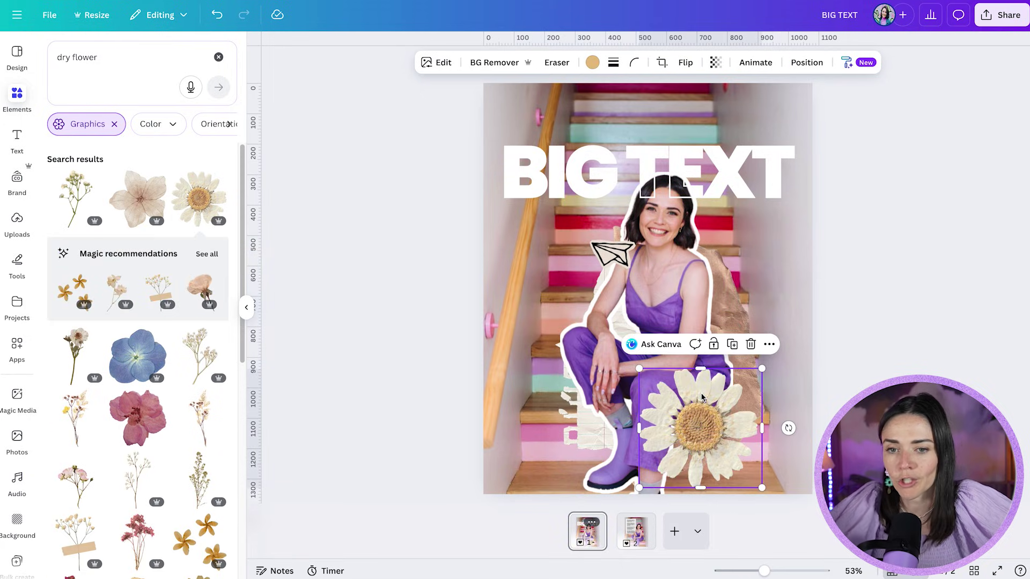
pyautogui.moveTo(641, 371); pyautogui.dragTo(656, 386)
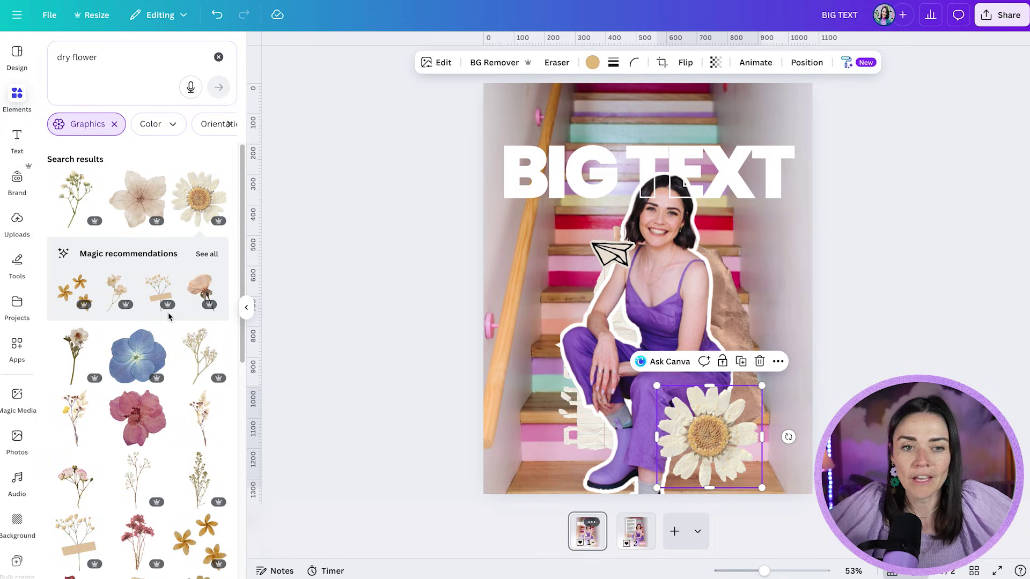
# Add the blue pressed flower, reduce it and layer it behind the woman's cutout on her left-hand side of the page
pyautogui.moveTo(117, 358); pyautogui.dragTo(683, 280)
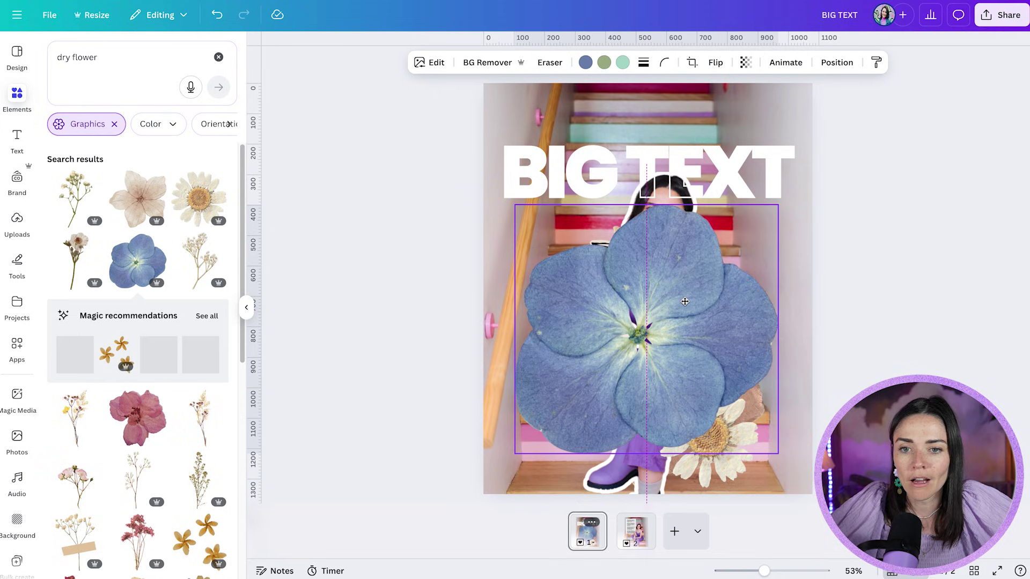
pyautogui.moveTo(777, 205); pyautogui.dragTo(681, 296)
pyautogui.moveTo(618, 370); pyautogui.dragTo(649, 333)
pyautogui.hotkey('ctrl', '[')
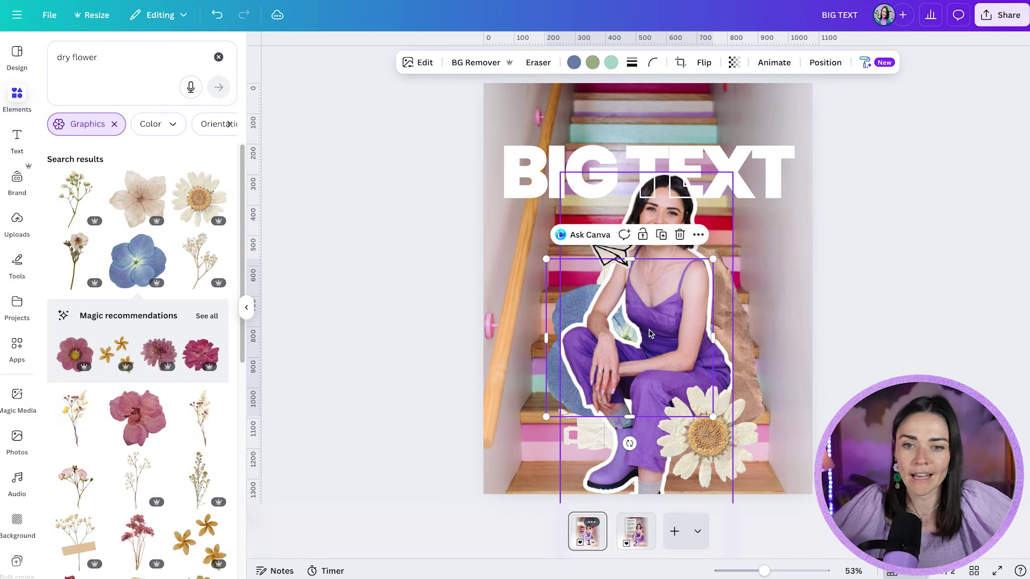
pyautogui.click(942, 307)
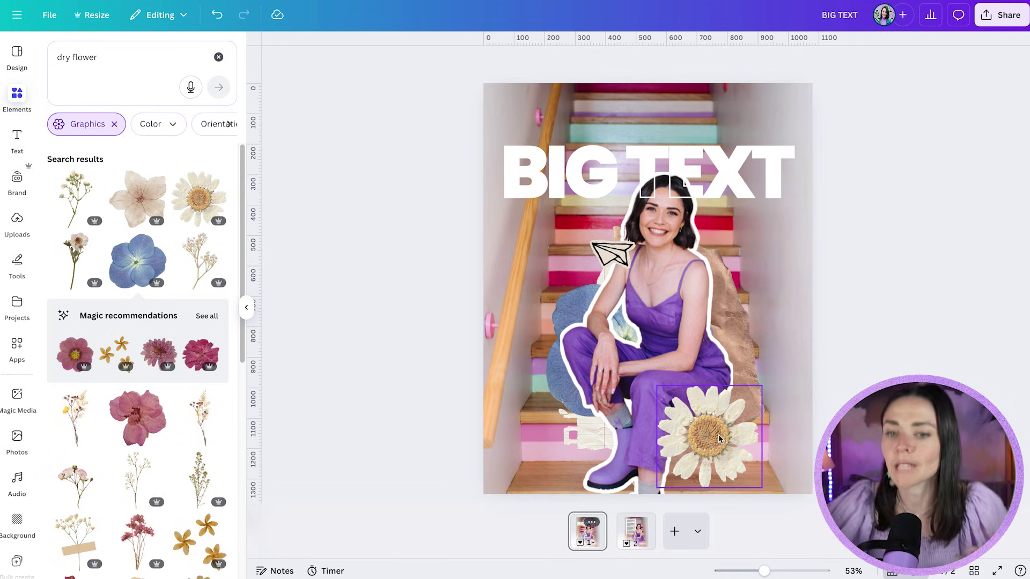
# Recolor the blue flower's petals with the purple from the White Deer brand palette
pyautogui.moveTo(851, 460); pyautogui.dragTo(552, 294)
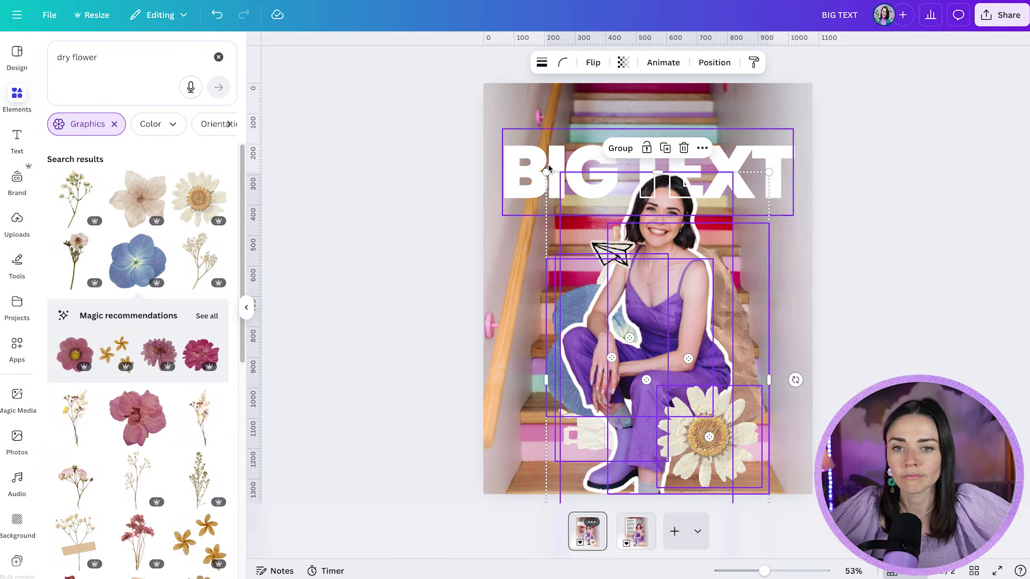
pyautogui.click(429, 306)
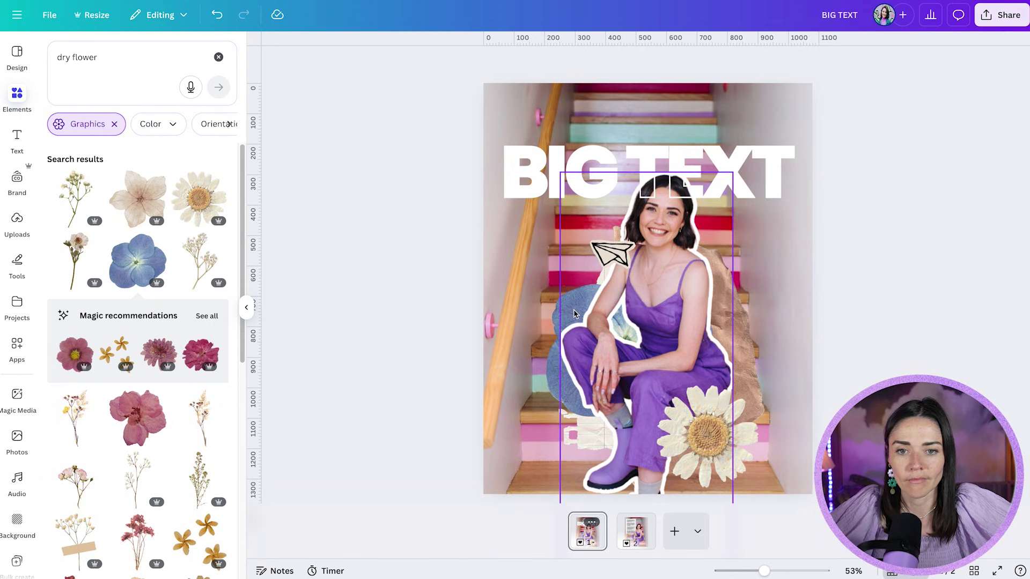
pyautogui.click(574, 343)
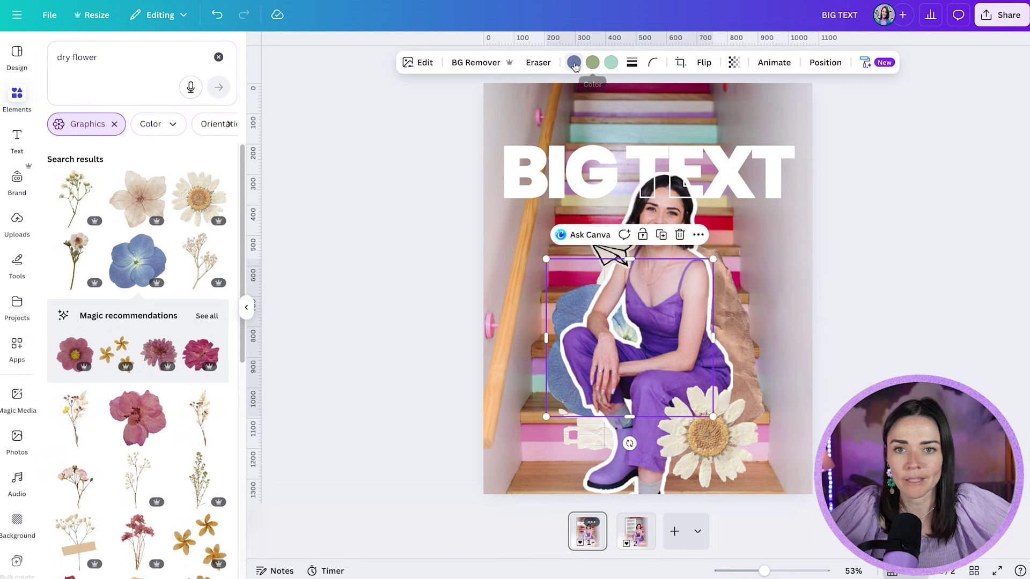
pyautogui.click(574, 63)
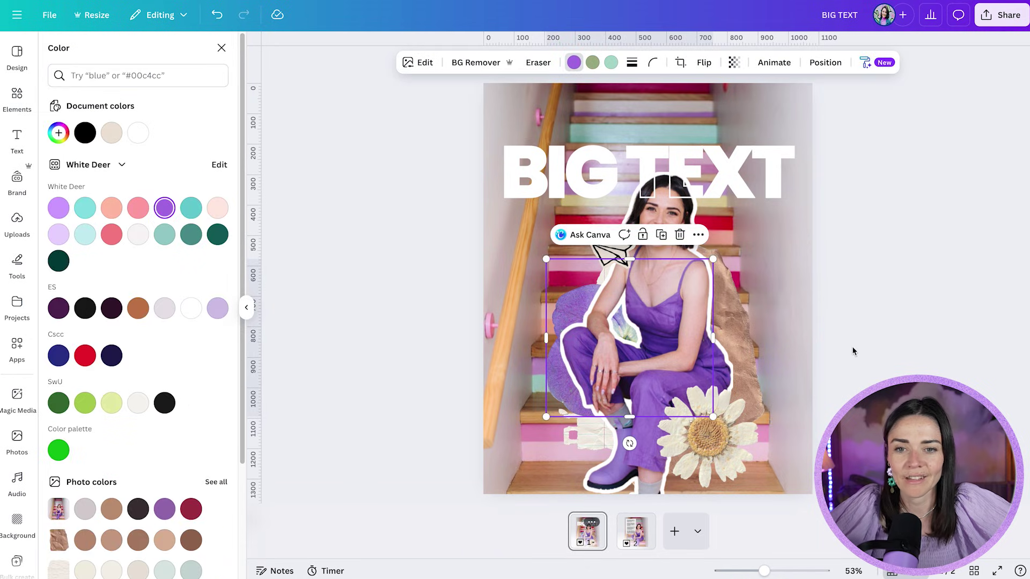
pyautogui.click(842, 344)
# Select the woman's cutout together with the flowers and paper pieces and shift them slightly left as one
pyautogui.moveTo(853, 485); pyautogui.dragTo(578, 320)
pyautogui.hotkey('shift', 'Left')
pyautogui.hotkey('shift', 'Left')
pyautogui.hotkey('shift', 'Left')
pyautogui.hotkey('shift', 'Left')
pyautogui.hotkey('shift', 'Left')
pyautogui.hotkey('shift', 'Left')
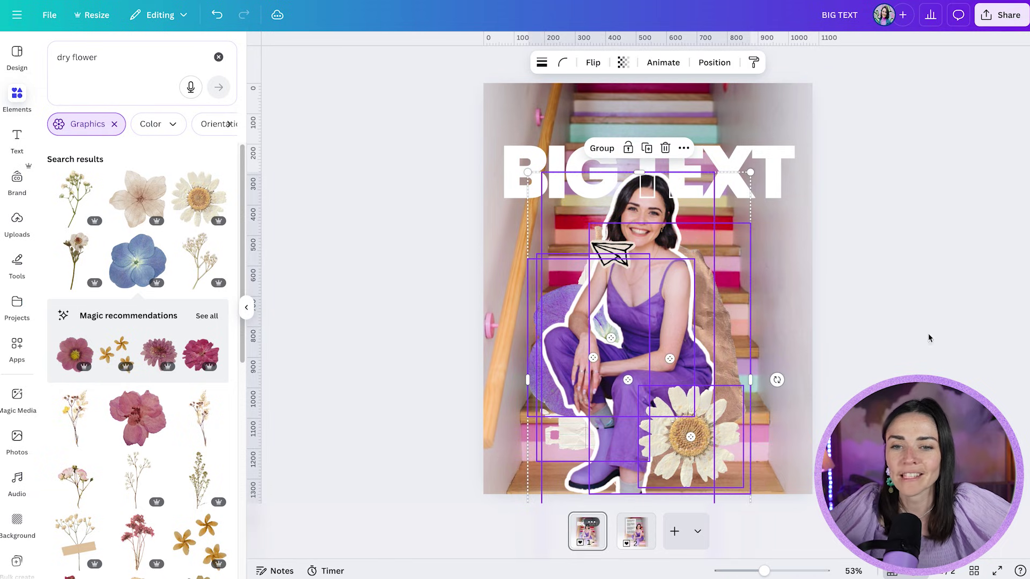
# Move the paper plane left so it sits beside the woman's shoulder again
pyautogui.click(610, 260)
pyautogui.moveTo(610, 260); pyautogui.dragTo(586, 266)
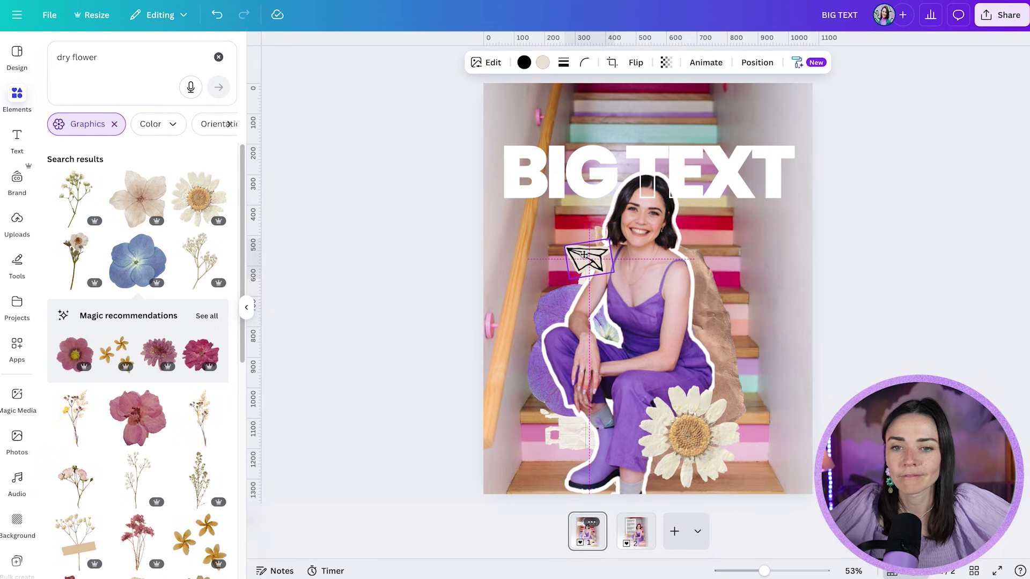
pyautogui.click(865, 269)
# Nudge the BIG TEXT headline slightly upward above the woman's head
pyautogui.click(765, 170)
pyautogui.hotkey('shift', 'Up')
pyautogui.hotkey('shift', 'Up')
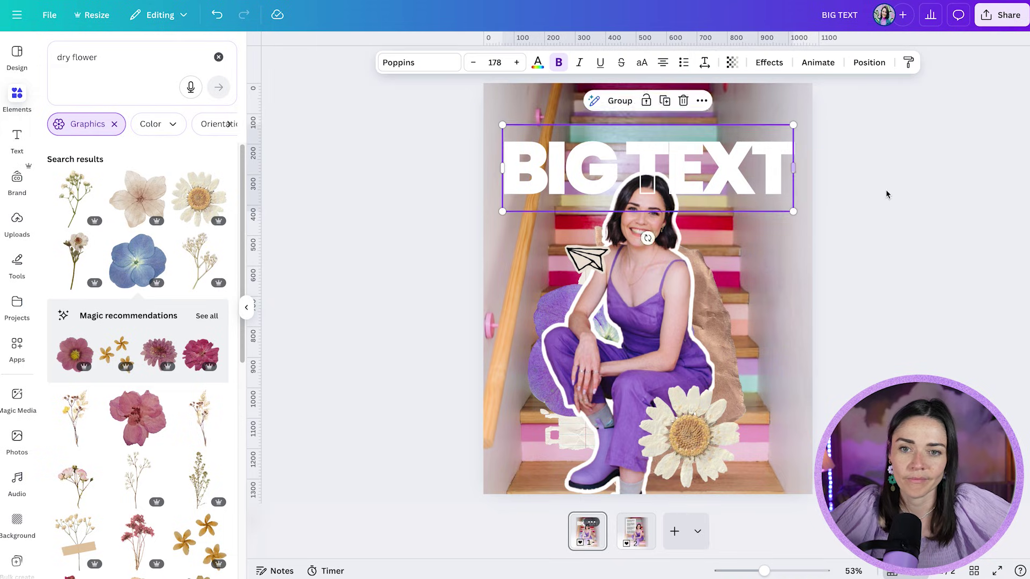
pyautogui.click(888, 194)
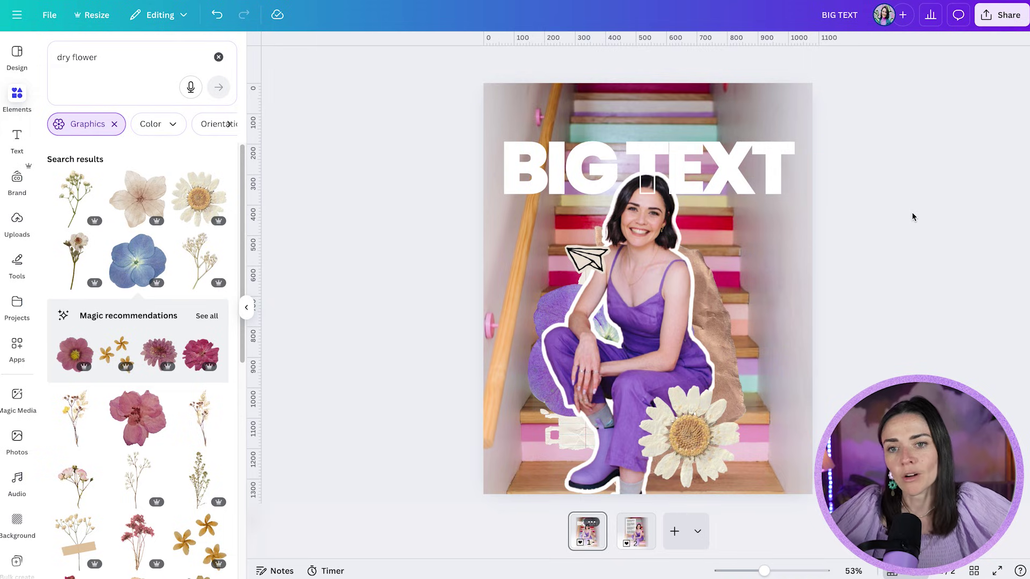
# Insert a purple rectangle and stretch it across the full page width, covering roughly the upper half of the photo
pyautogui.press('r')
pyautogui.moveTo(672, 303); pyautogui.dragTo(556, 148)
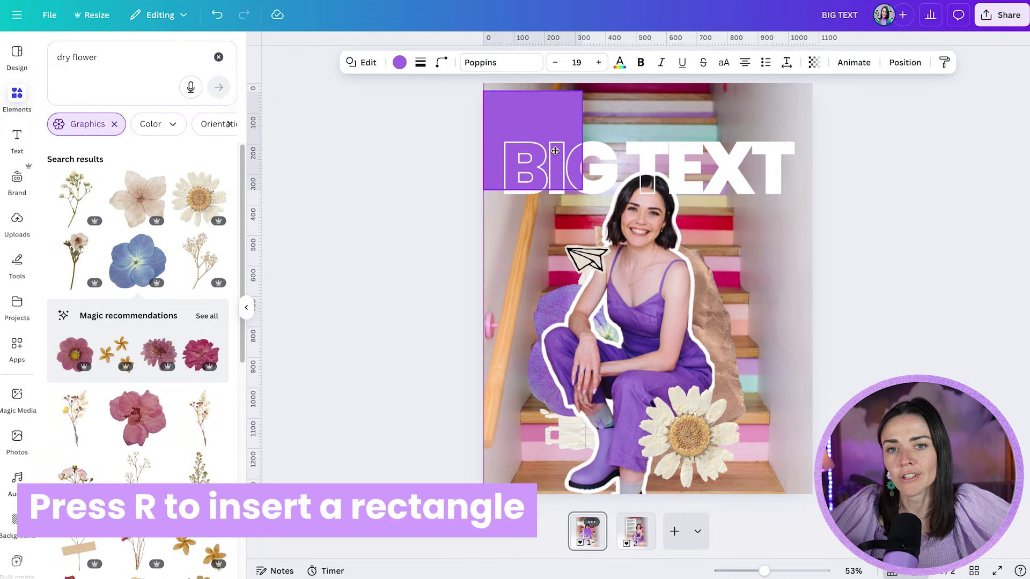
pyautogui.moveTo(574, 188); pyautogui.dragTo(843, 276)
# Send the purple rectangle backward until it sits behind the BIG TEXT headline and the woman's cutout but above the background photo
pyautogui.hotkey('ctrl', '[')
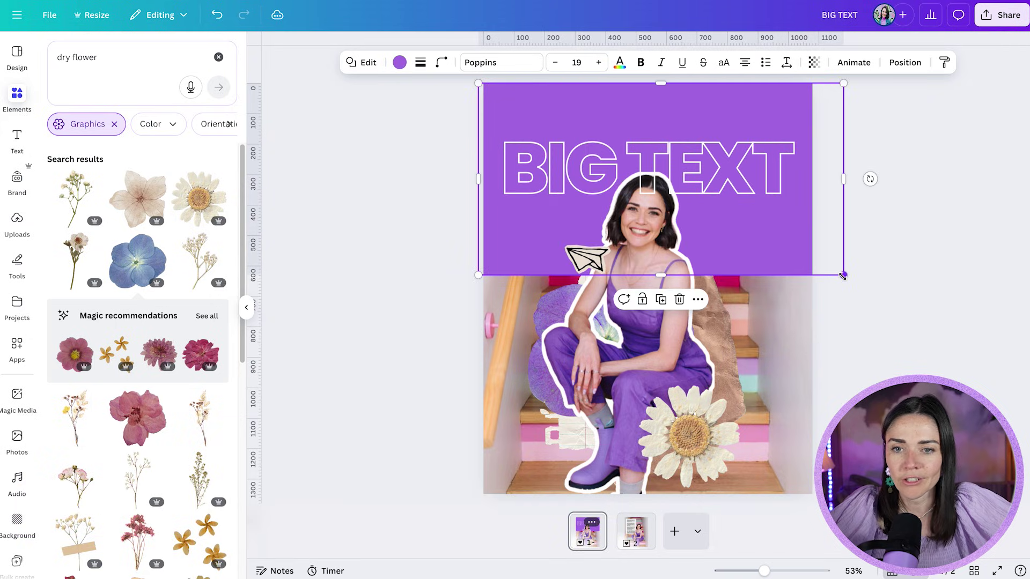
pyautogui.hotkey('ctrl', '[')
pyautogui.hotkey('ctrl', '[')
pyautogui.hotkey('ctrl', ']')
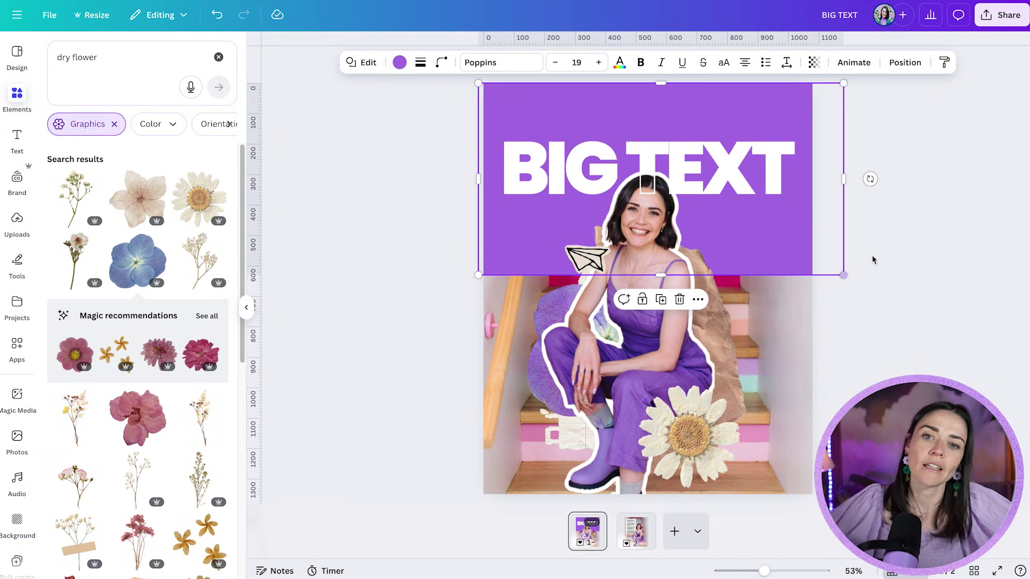
pyautogui.click(872, 259)
pyautogui.click(731, 165)
pyautogui.press('Escape')
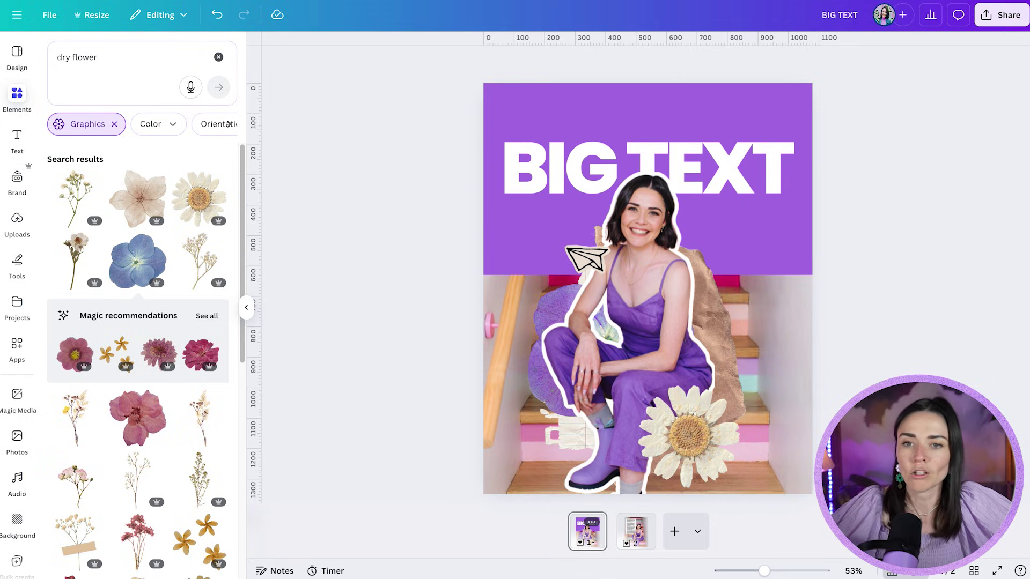
# Make the purple rectangle slightly transparent so the staircase photo shows through it
pyautogui.click(748, 106)
pyautogui.click(813, 62)
pyautogui.moveTo(846, 109); pyautogui.dragTo(816, 111)
pyautogui.click(904, 301)
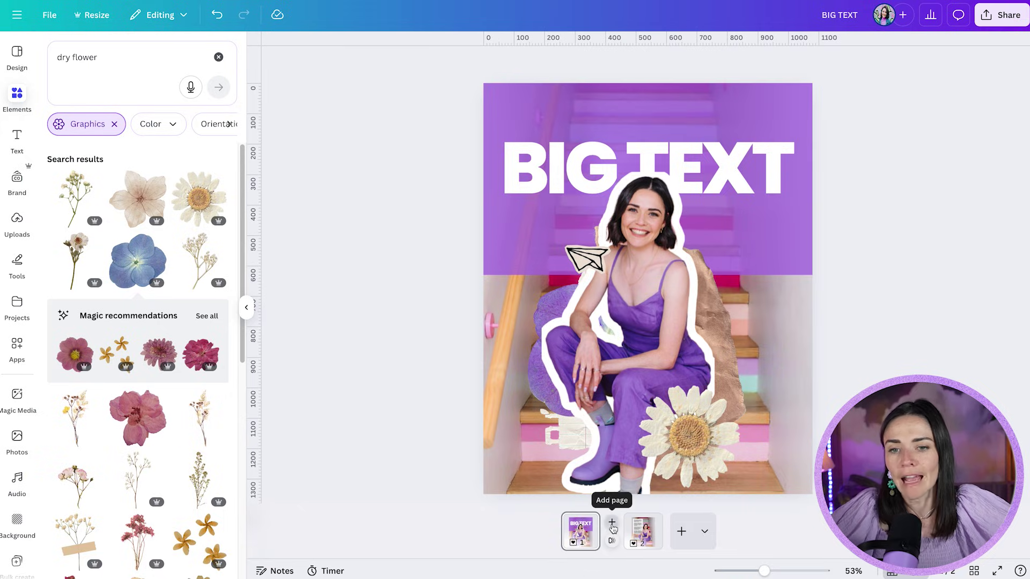
# Add a page after page 1, place the staircase photo on it enlarged, and stack a duplicate of the photo on top
pyautogui.click(612, 521)
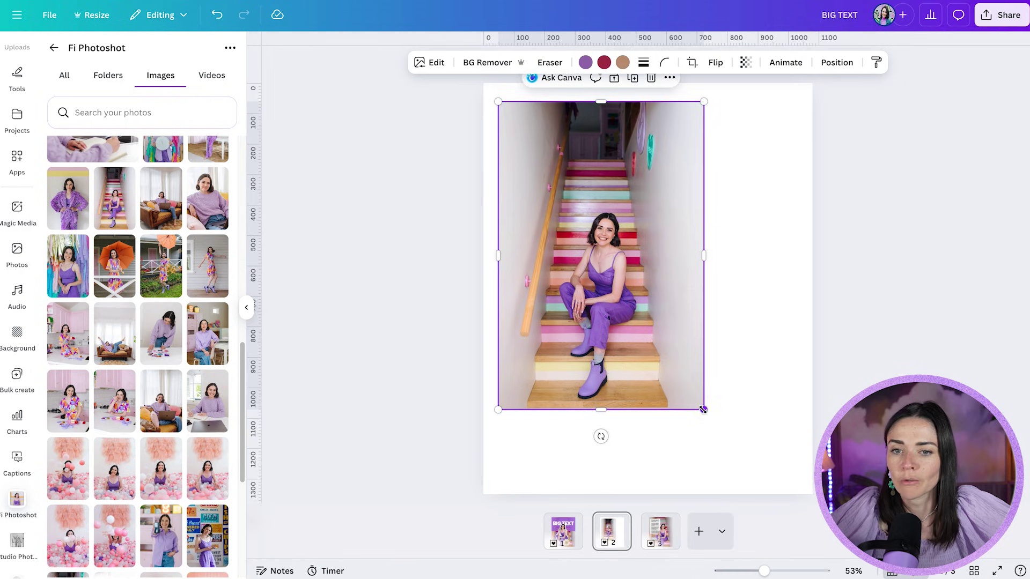
pyautogui.moveTo(655, 316); pyautogui.dragTo(668, 305)
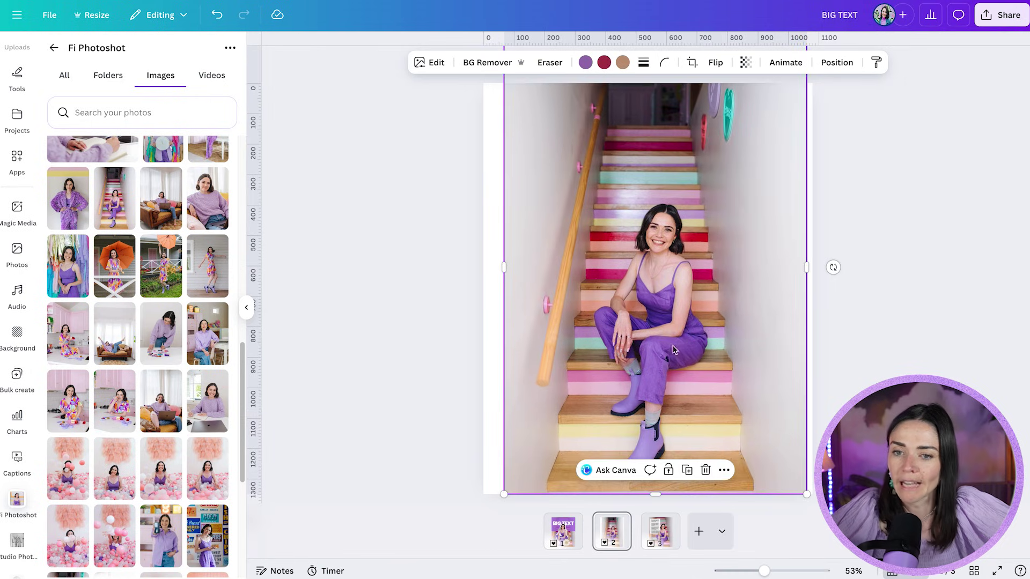
pyautogui.click(687, 470)
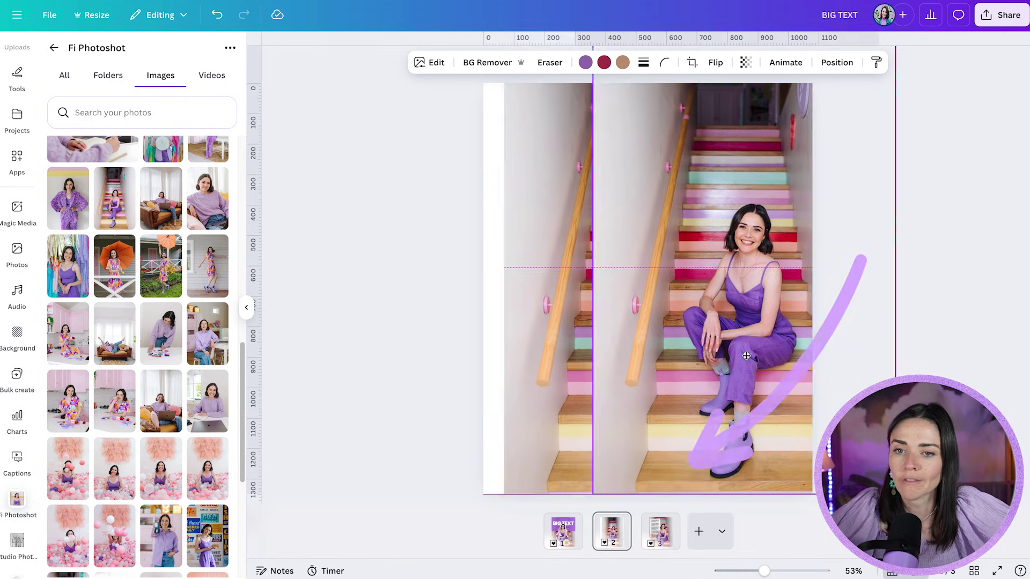
pyautogui.moveTo(748, 360); pyautogui.dragTo(658, 355)
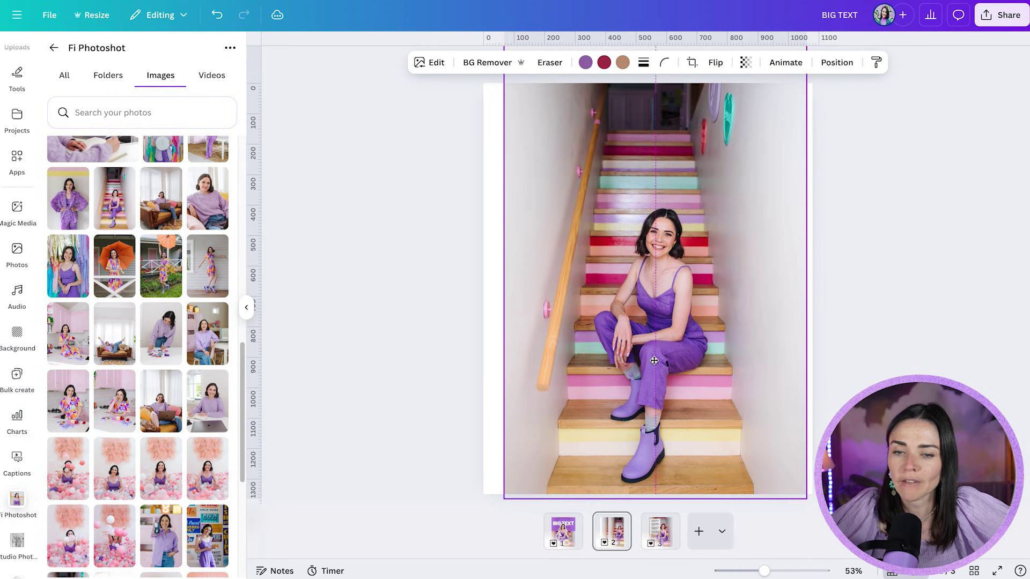
# Scale both stacked staircase photos down together to fit within the page and centre them
pyautogui.moveTo(820, 343); pyautogui.dragTo(765, 442)
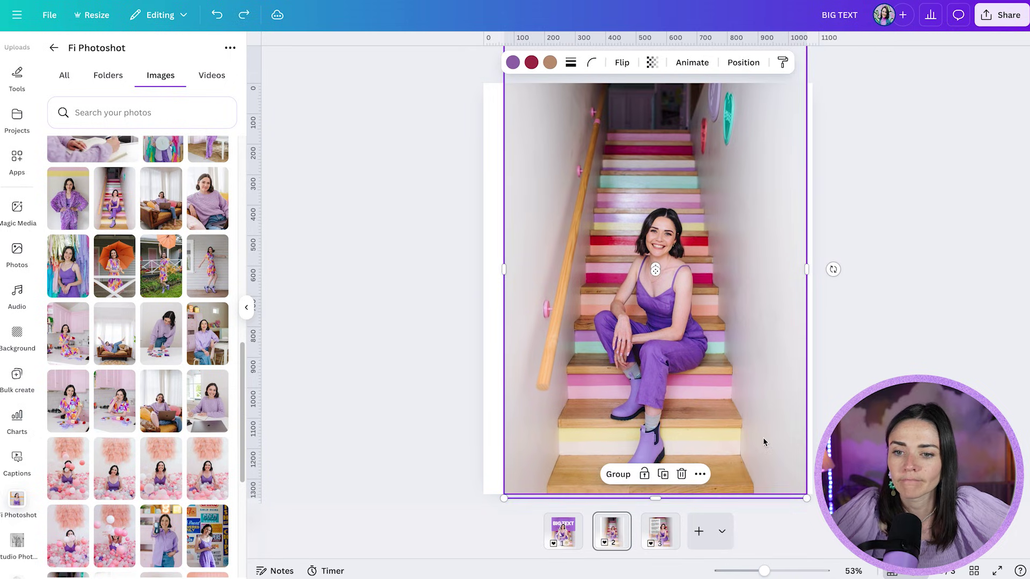
pyautogui.moveTo(803, 496); pyautogui.dragTo(778, 449)
pyautogui.moveTo(745, 96); pyautogui.dragTo(754, 132)
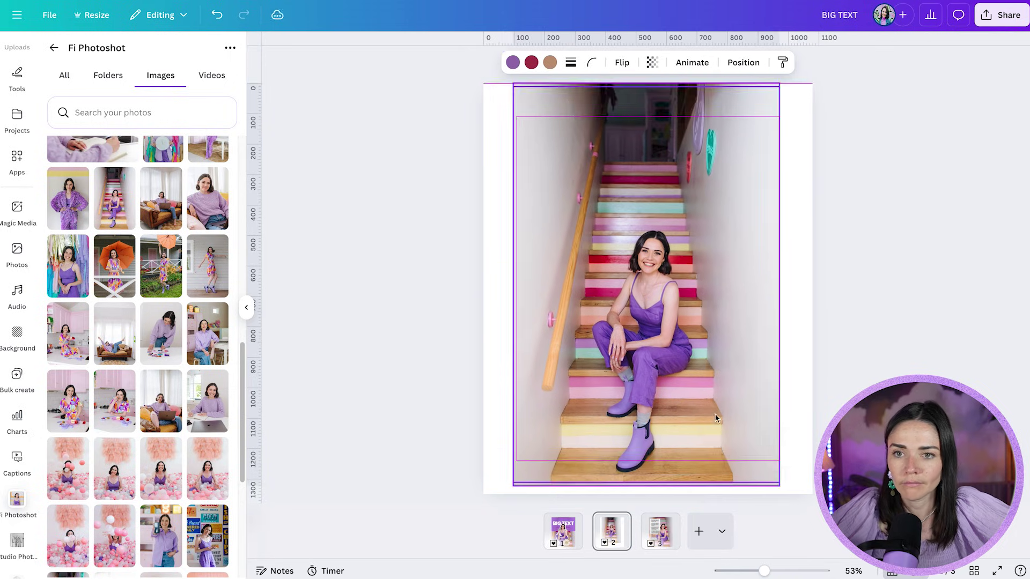
pyautogui.click(713, 311)
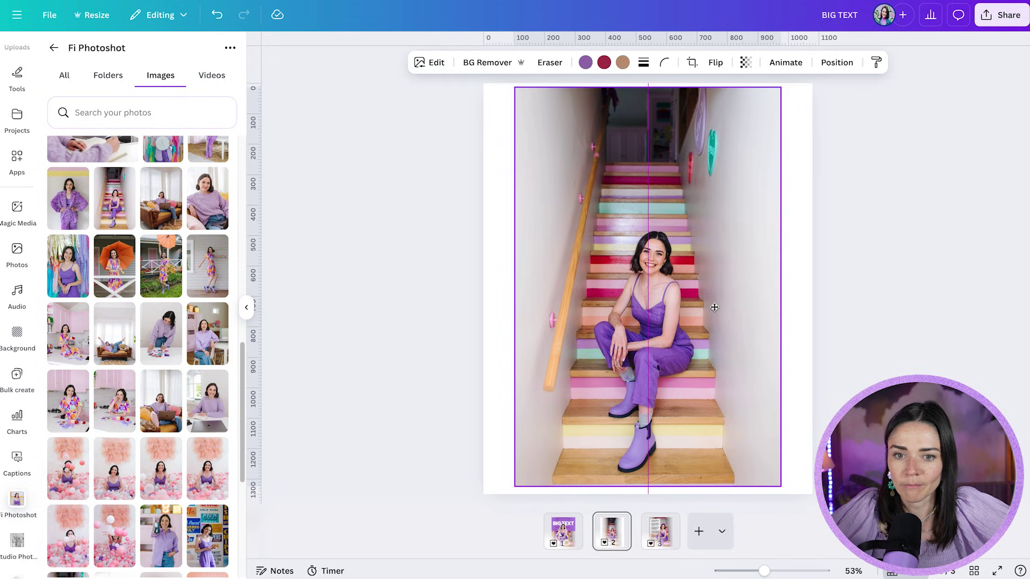
# Remove the background from the top copy of the photo and crop its frame closely around the woman
pyautogui.click(701, 352)
pyautogui.click(702, 352)
pyautogui.click(702, 352)
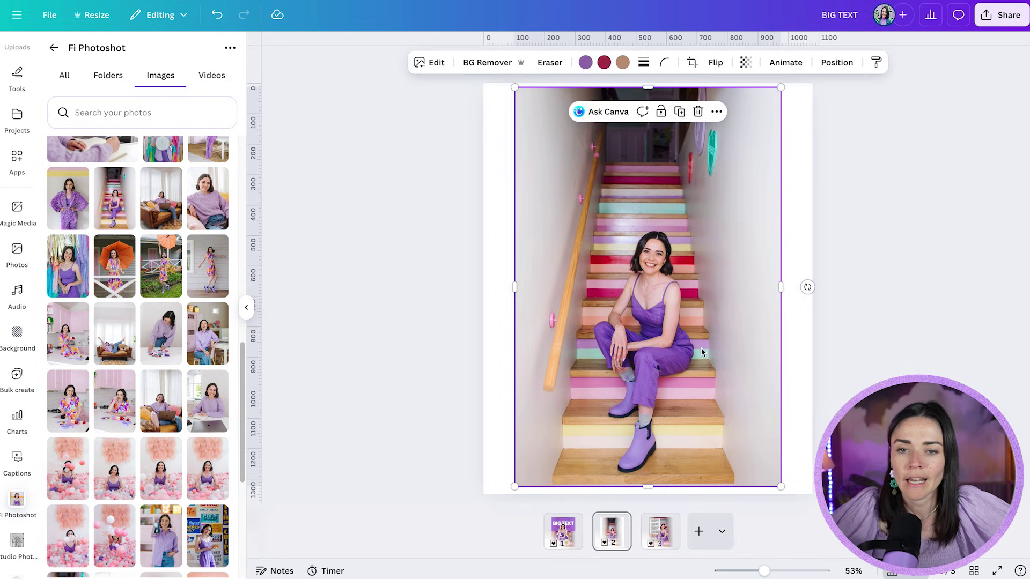
pyautogui.click(491, 64)
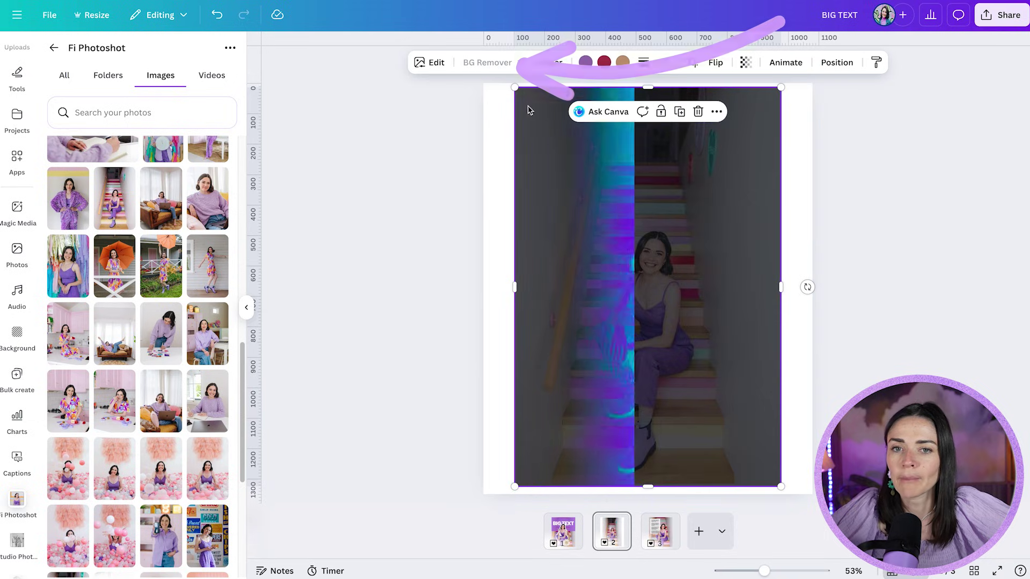
pyautogui.moveTo(515, 88); pyautogui.dragTo(572, 211)
pyautogui.moveTo(780, 487); pyautogui.dragTo(706, 479)
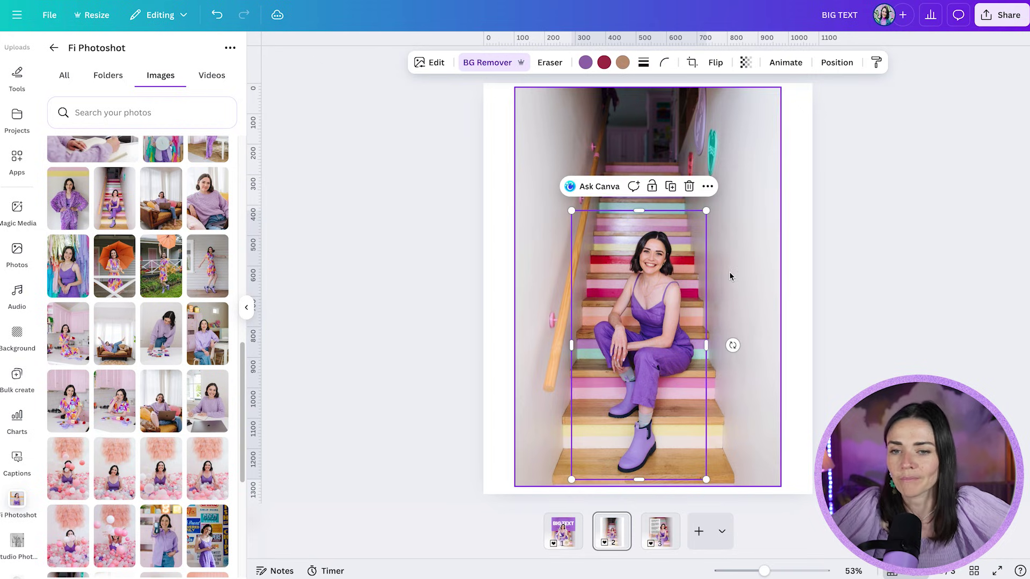
pyautogui.moveTo(639, 211); pyautogui.dragTo(639, 222)
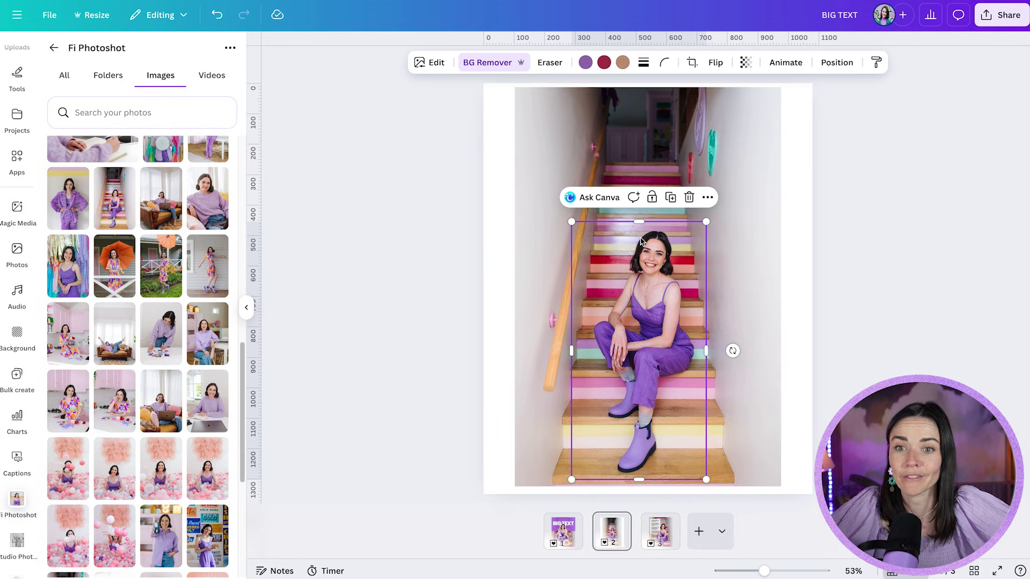
# Try moving the woman's cutout aside from the original photo, and undo the move
pyautogui.moveTo(663, 269); pyautogui.dragTo(757, 286)
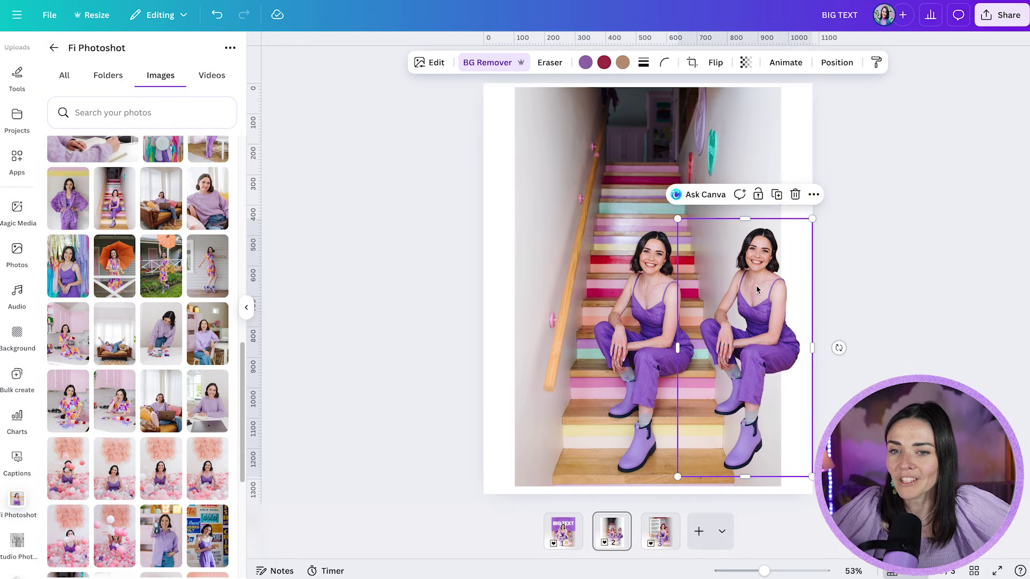
pyautogui.hotkey('ctrl', 'z')
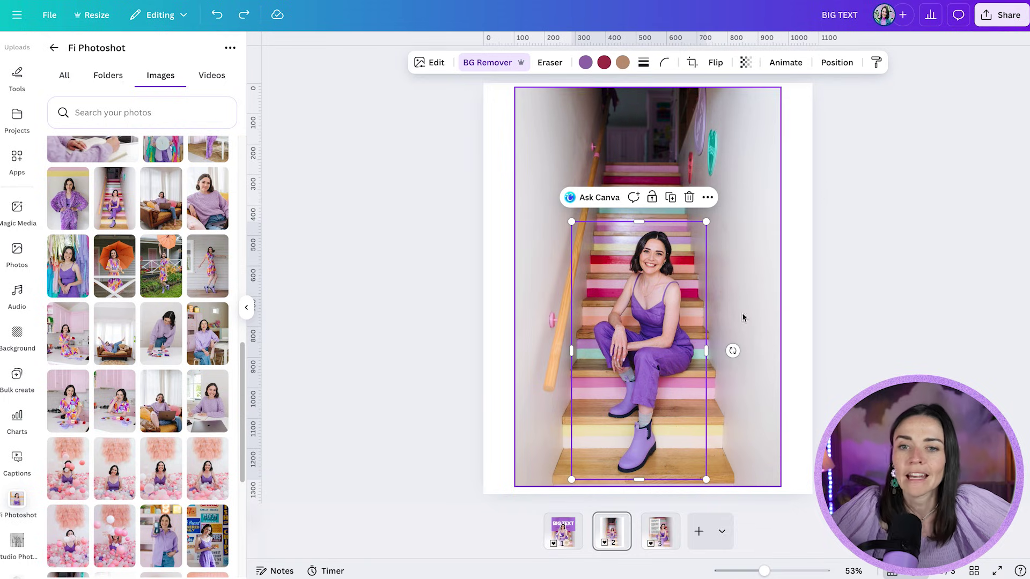
# Select the cutout and the background photo together, enlarge them to fill the page, and reposition them as one
pyautogui.moveTo(847, 315); pyautogui.dragTo(613, 354)
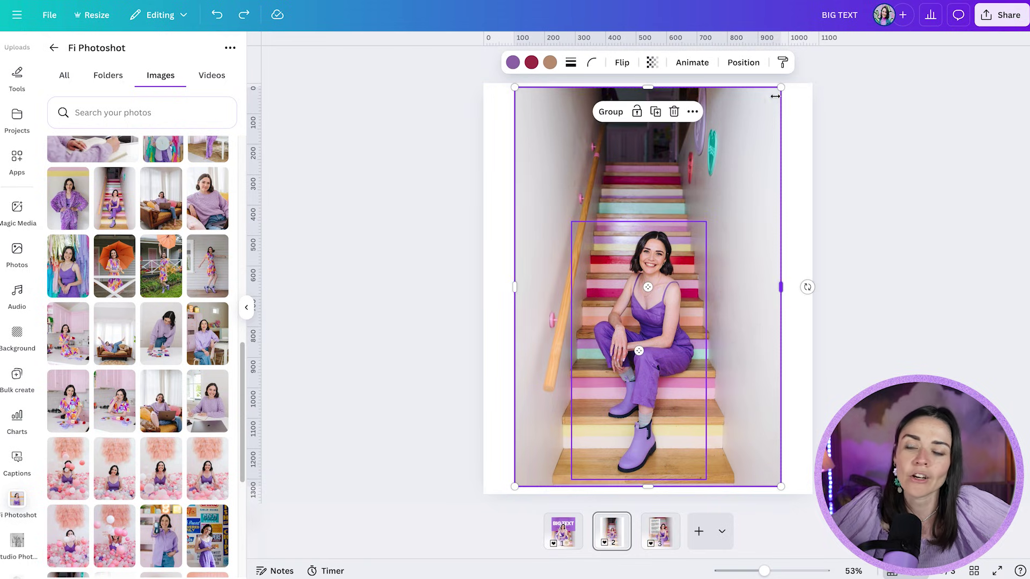
pyautogui.moveTo(782, 87); pyautogui.dragTo(932, 33)
pyautogui.moveTo(723, 252); pyautogui.dragTo(685, 217)
pyautogui.click(830, 235)
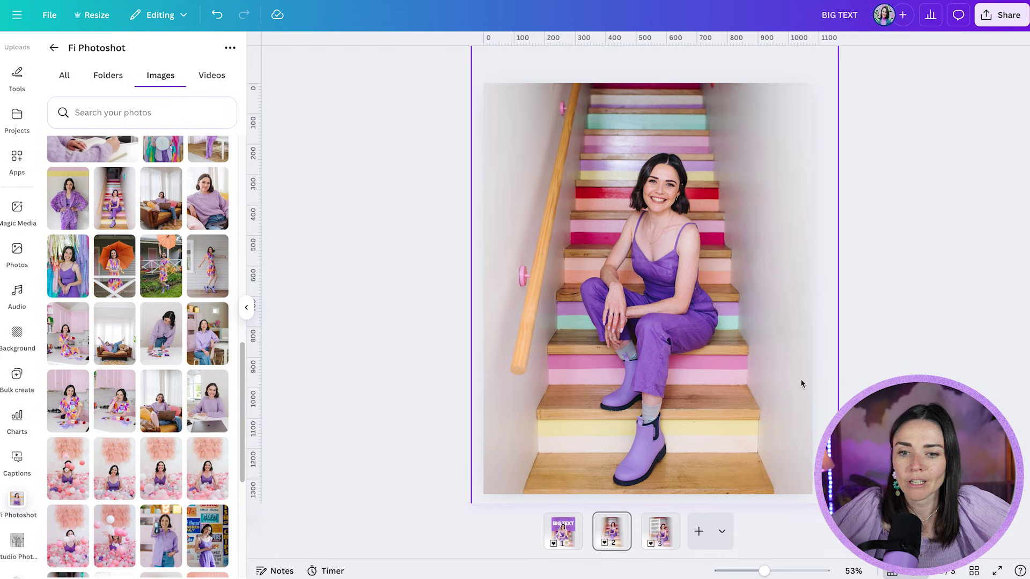
# Copy the BIG TEXT headline from page 1 and paste it onto page 2
pyautogui.click(561, 547)
pyautogui.click(530, 161)
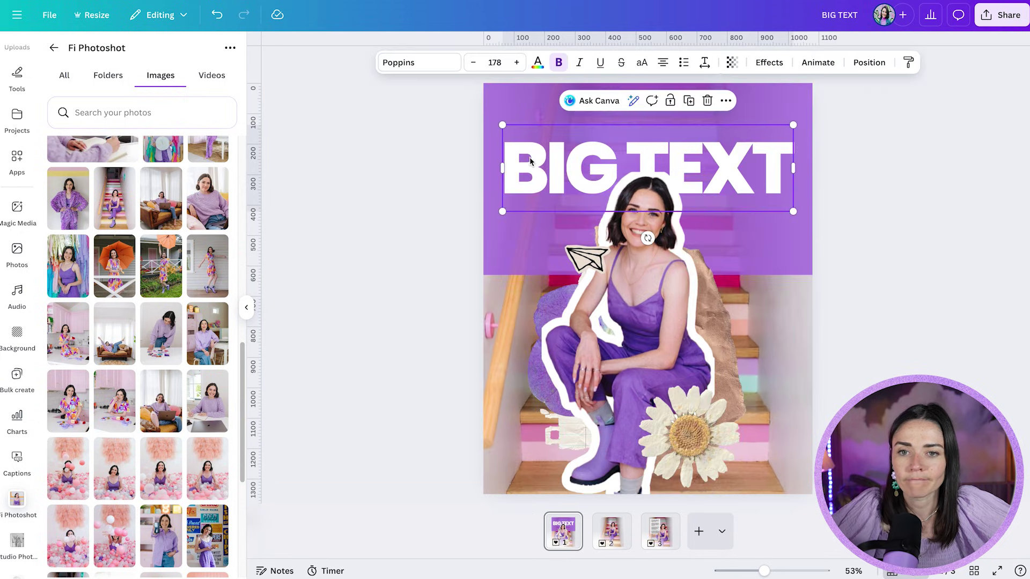
pyautogui.hotkey('ctrl', 'c')
pyautogui.click(616, 535)
pyautogui.rightClick(833, 306)
pyautogui.hotkey('ctrl', 'v')
# Layer the BIG TEXT headline behind the woman's cutout and repeat it as five evenly stacked rows down the page
pyautogui.click(756, 159)
pyautogui.moveTo(755, 160)
pyautogui.mouseDown()
pyautogui.moveTo(766, 342)
pyautogui.moveTo(756, 397)
pyautogui.moveTo(758, 344)
pyautogui.moveTo(770, 334)
pyautogui.moveTo(762, 155)
pyautogui.mouseUp()
pyautogui.click(834, 211)
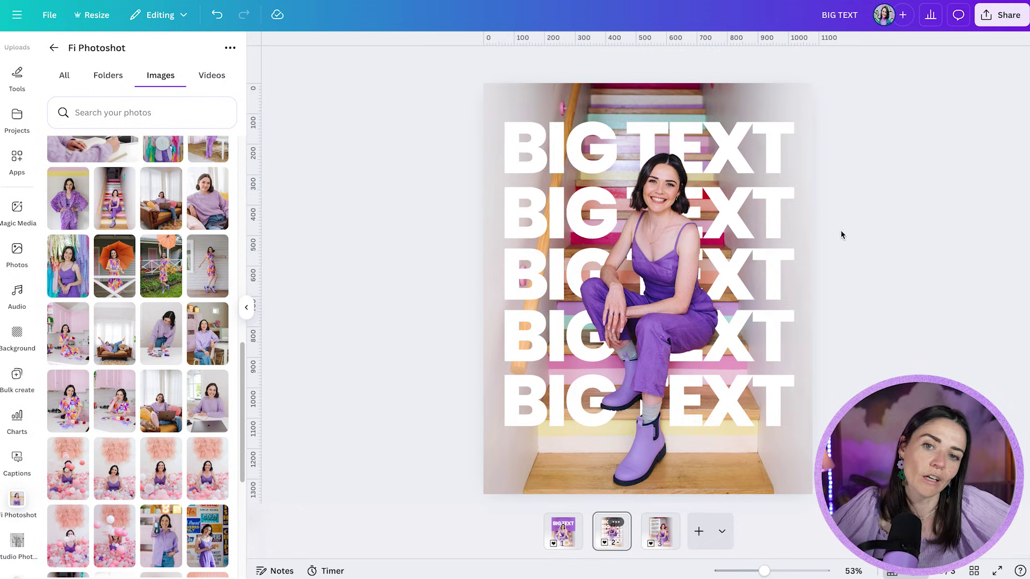
# Make the four lower BIG TEXT rows semi-transparent, leaving the top row solid white
pyautogui.moveTo(829, 445); pyautogui.dragTo(650, 170)
pyautogui.click(732, 62)
pyautogui.moveTo(763, 110); pyautogui.dragTo(707, 110)
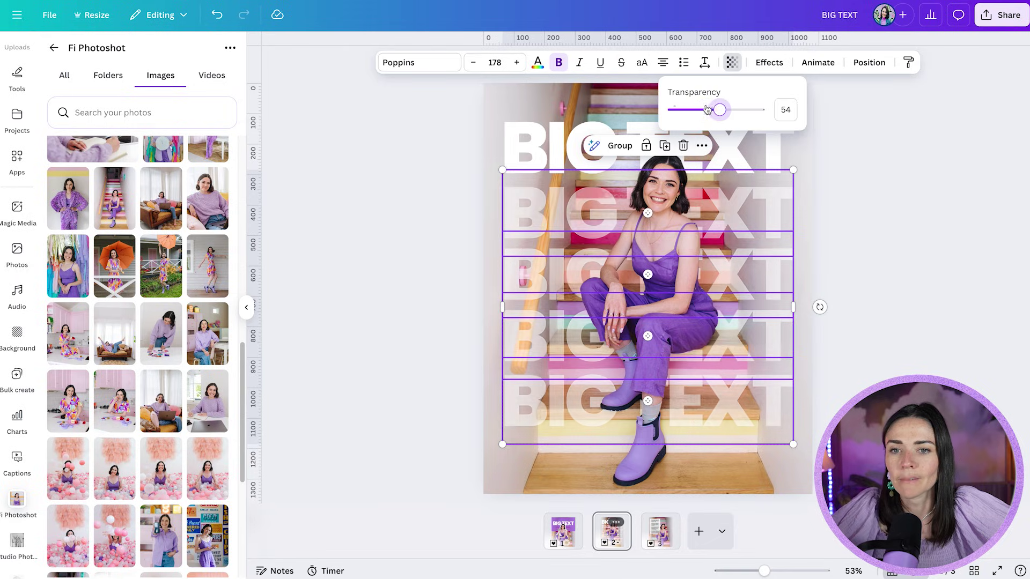
pyautogui.click(946, 265)
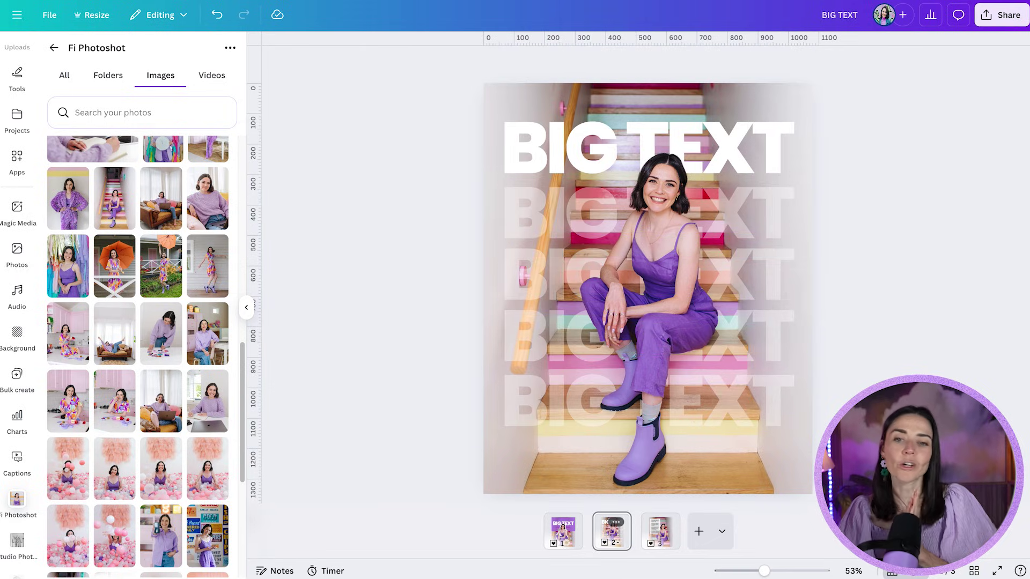